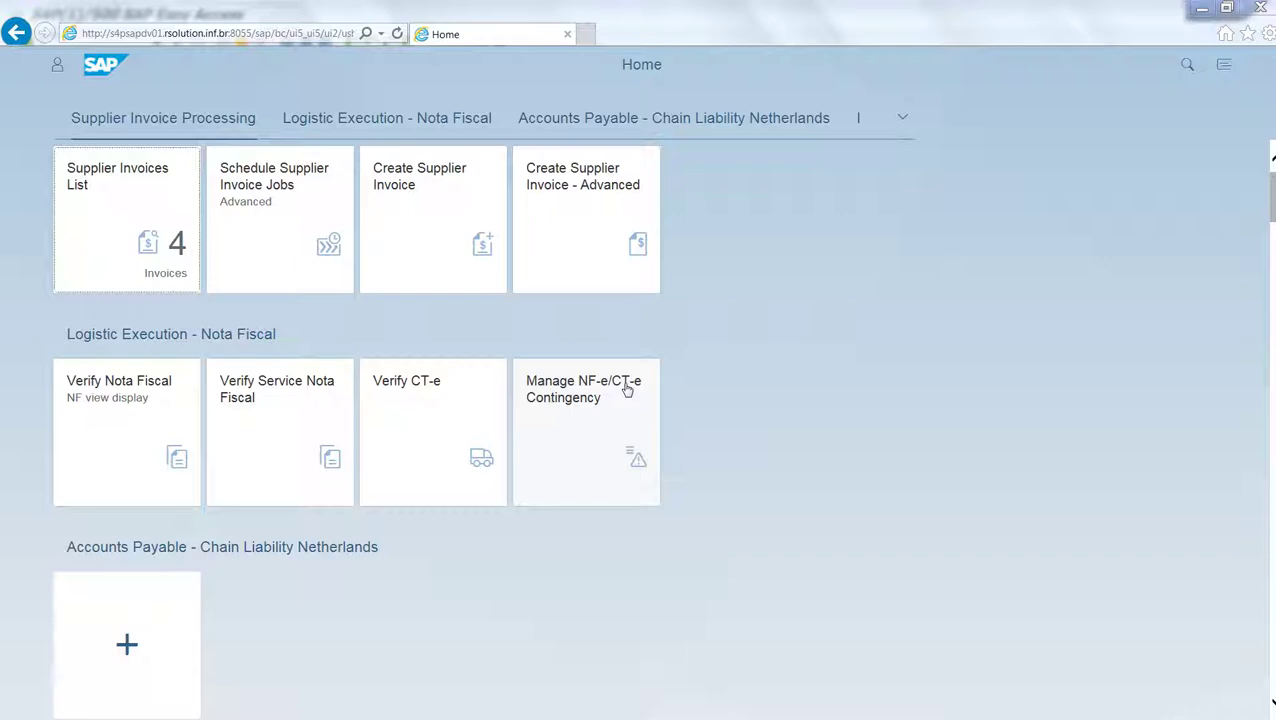
# Search the apps for migo and open Post Goods Movement
pyautogui.click(1187, 64)
pyautogui.write('migo')
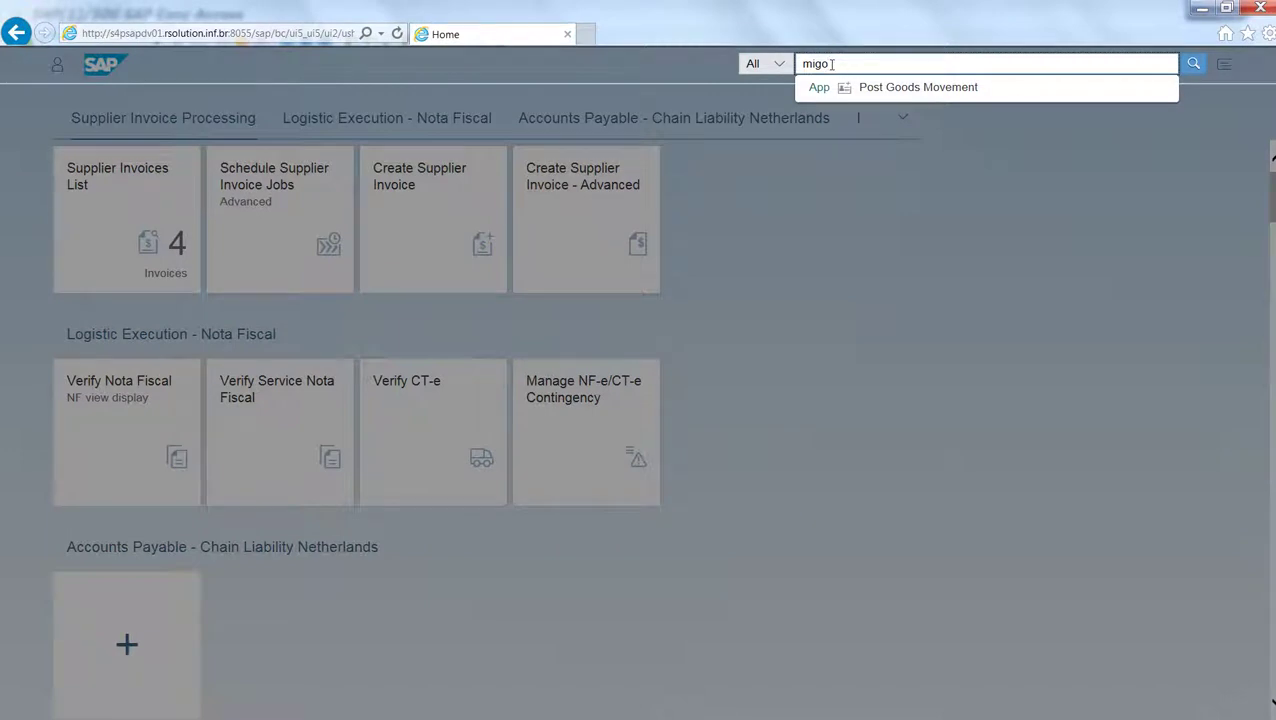
pyautogui.click(886, 88)
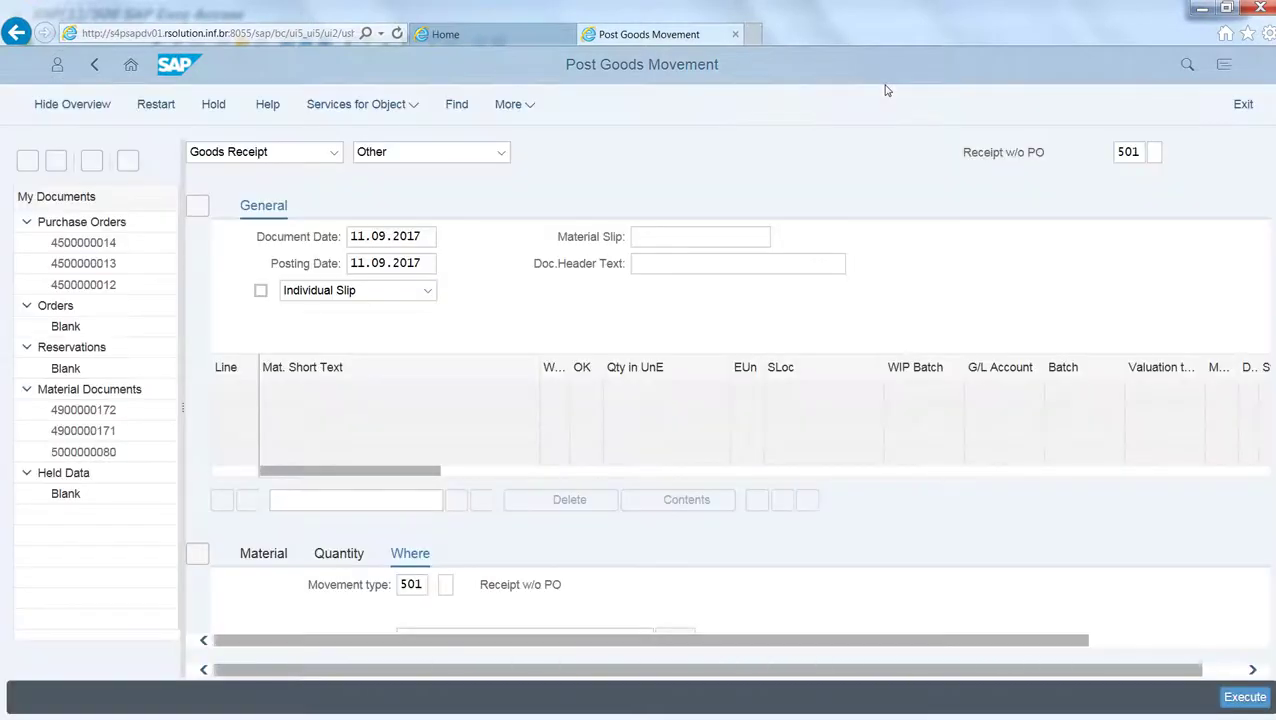
# Set the goods receipt's reference document to Purchase Order and its movement type to 101
pyautogui.click(425, 158)
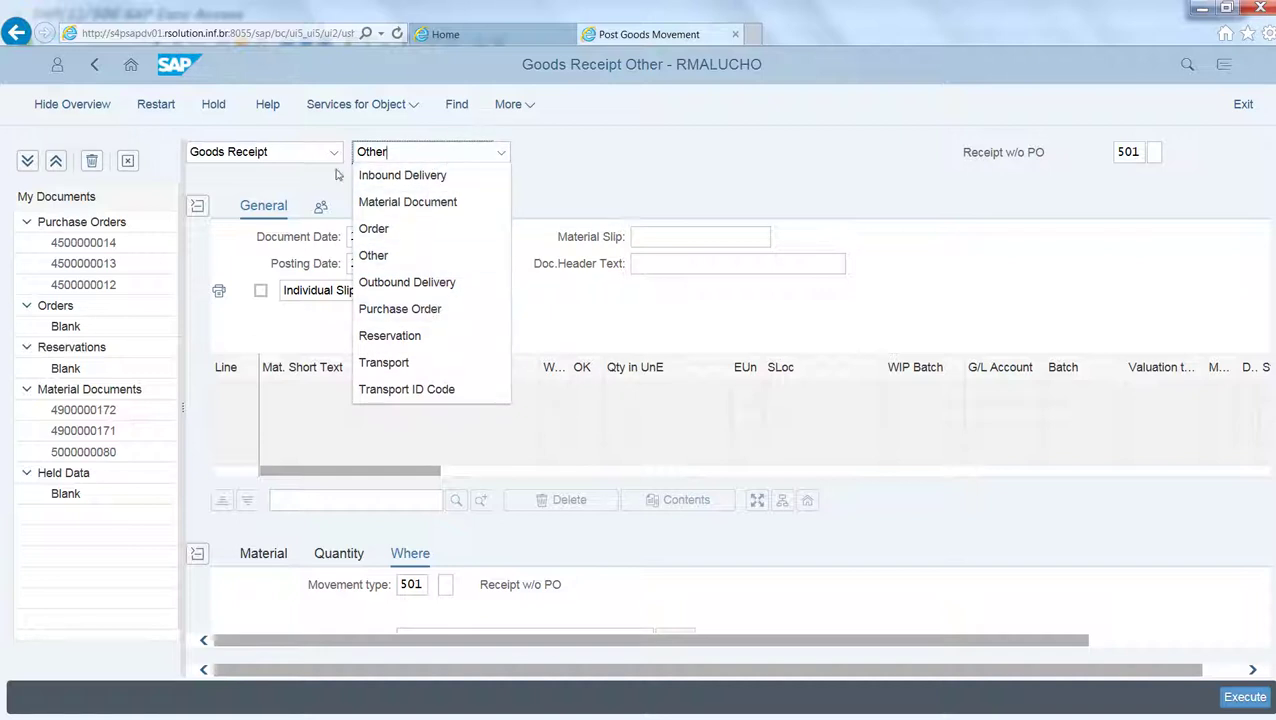
pyautogui.click(418, 311)
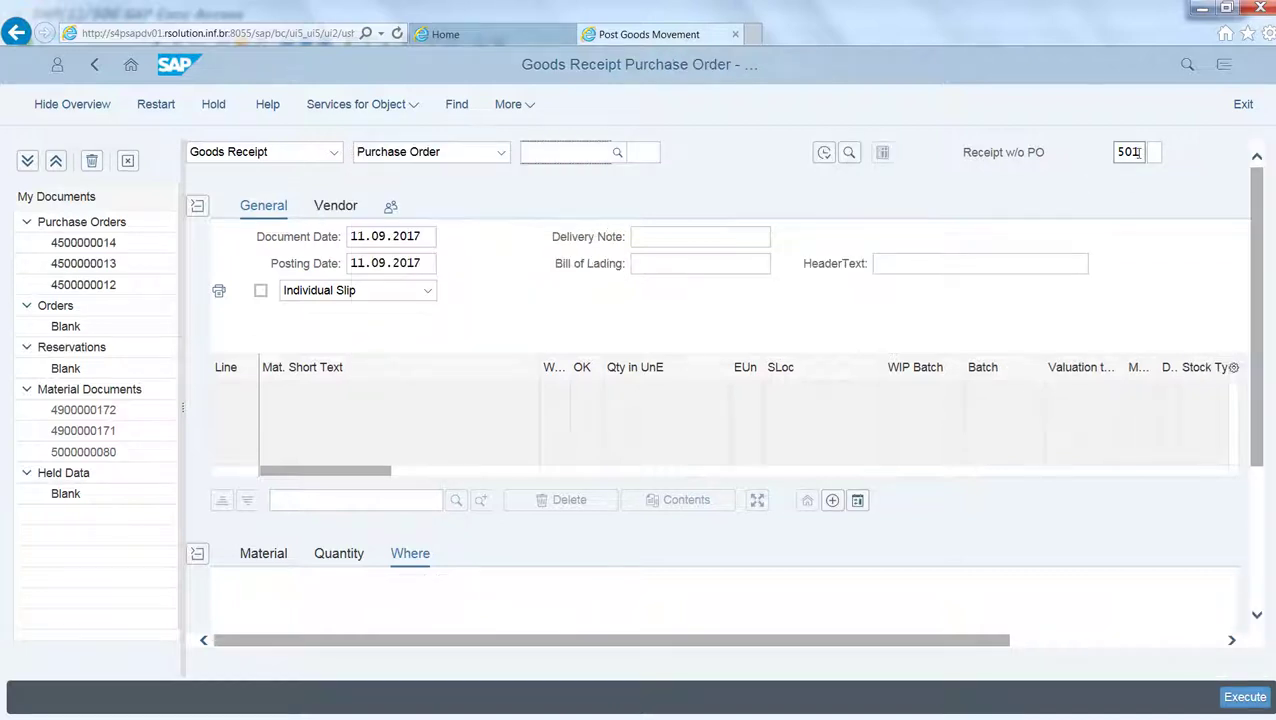
pyautogui.click(1140, 152)
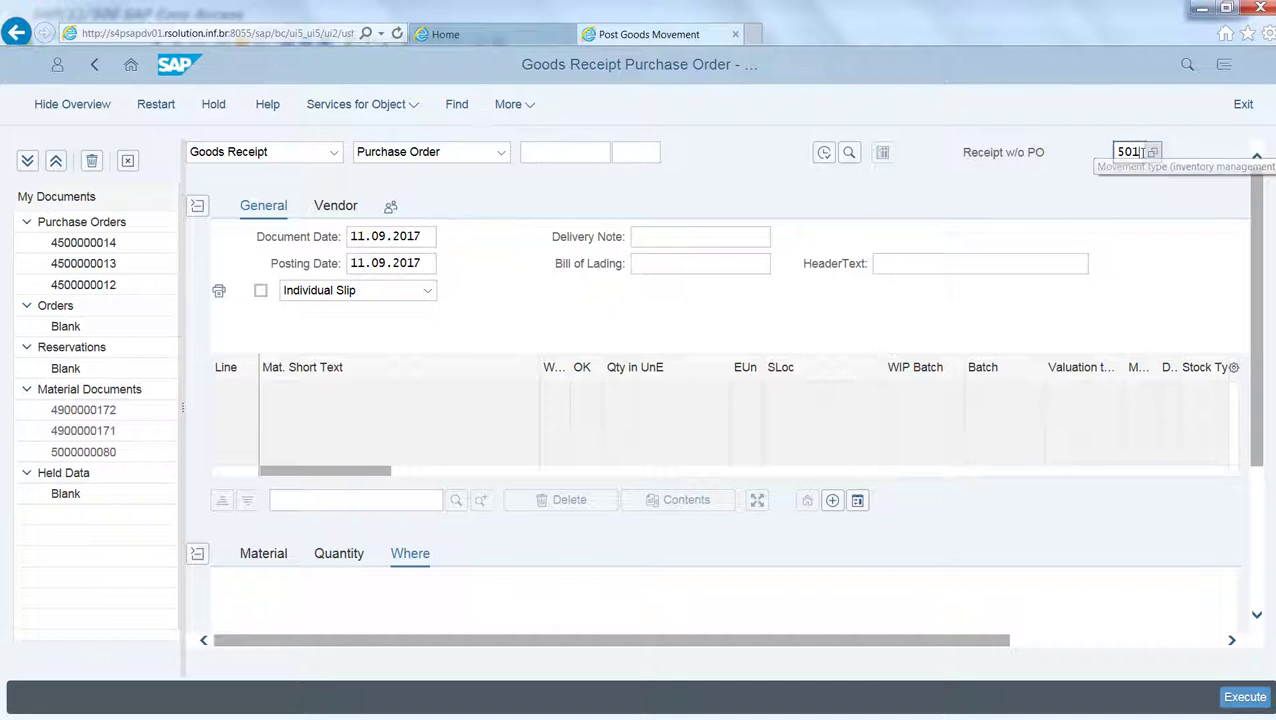
pyautogui.press('BackSpace')
pyautogui.press('BackSpace')
pyautogui.press('BackSpace')
pyautogui.write('101')
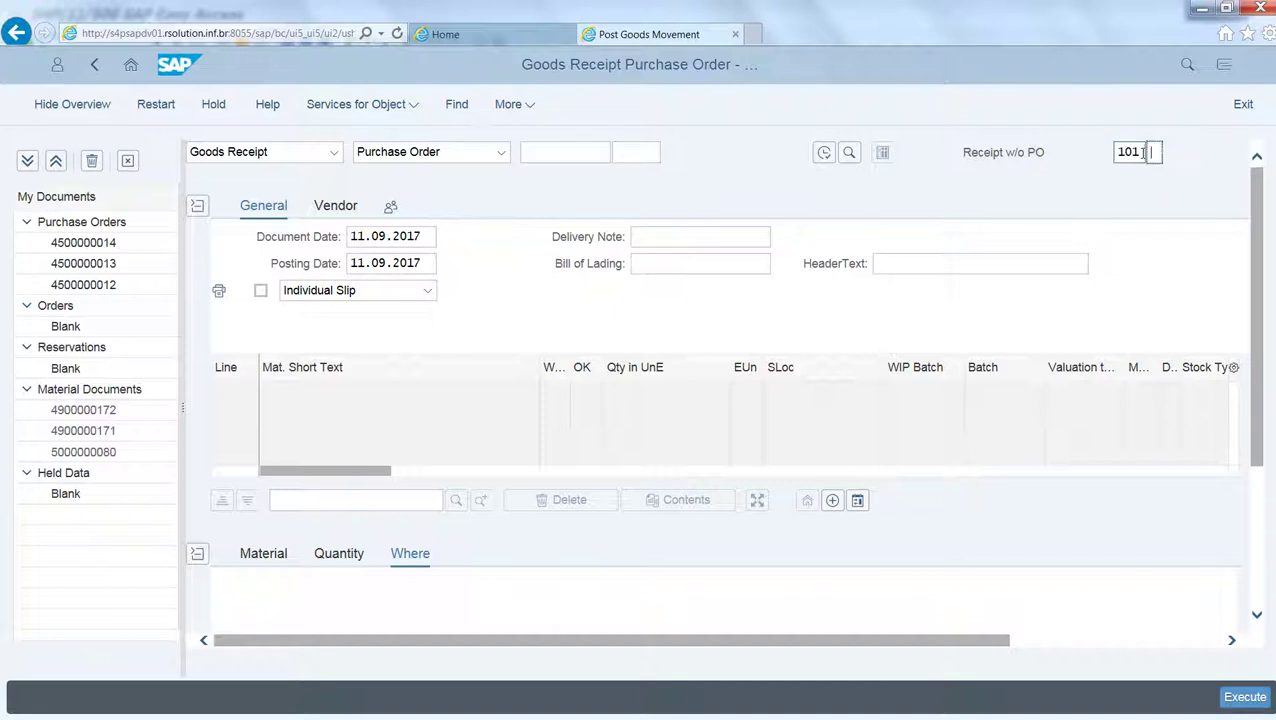
# Enter the purchase order number and delivery note 445-1, and load the order's items into the goods receipt
pyautogui.click(574, 155)
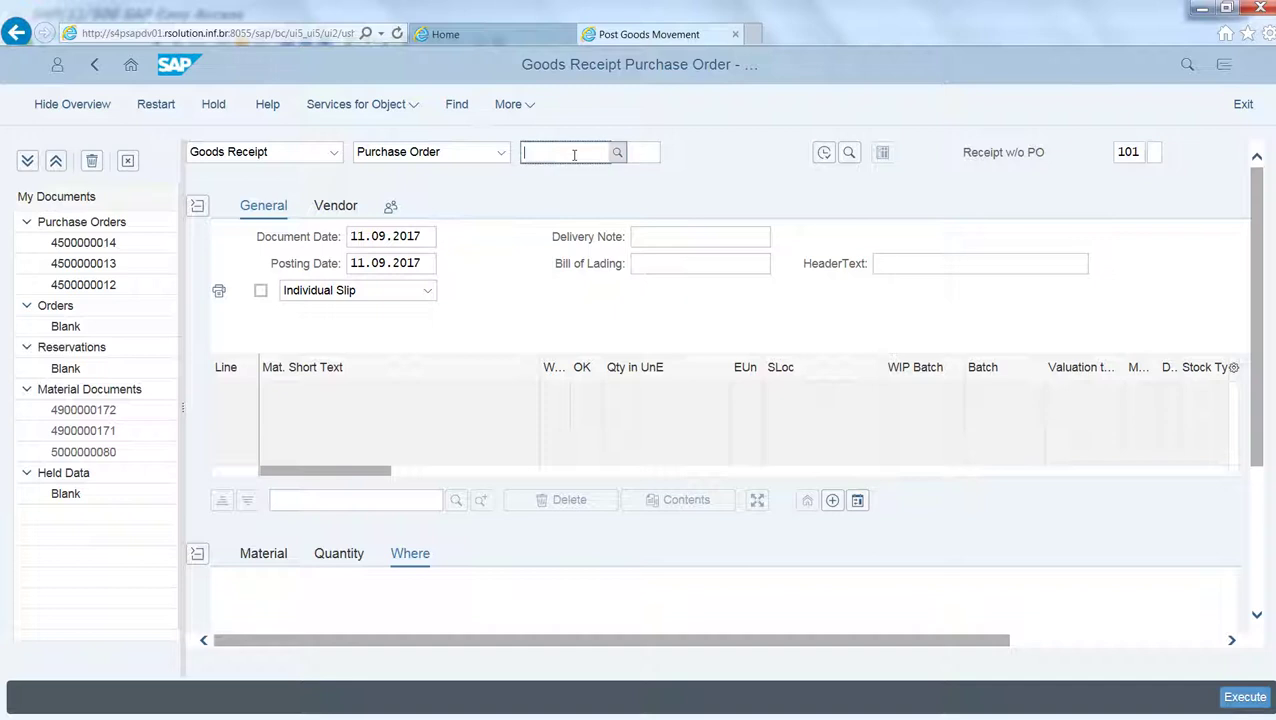
pyautogui.hotkey('ctrl', 'v')
pyautogui.press('Return')
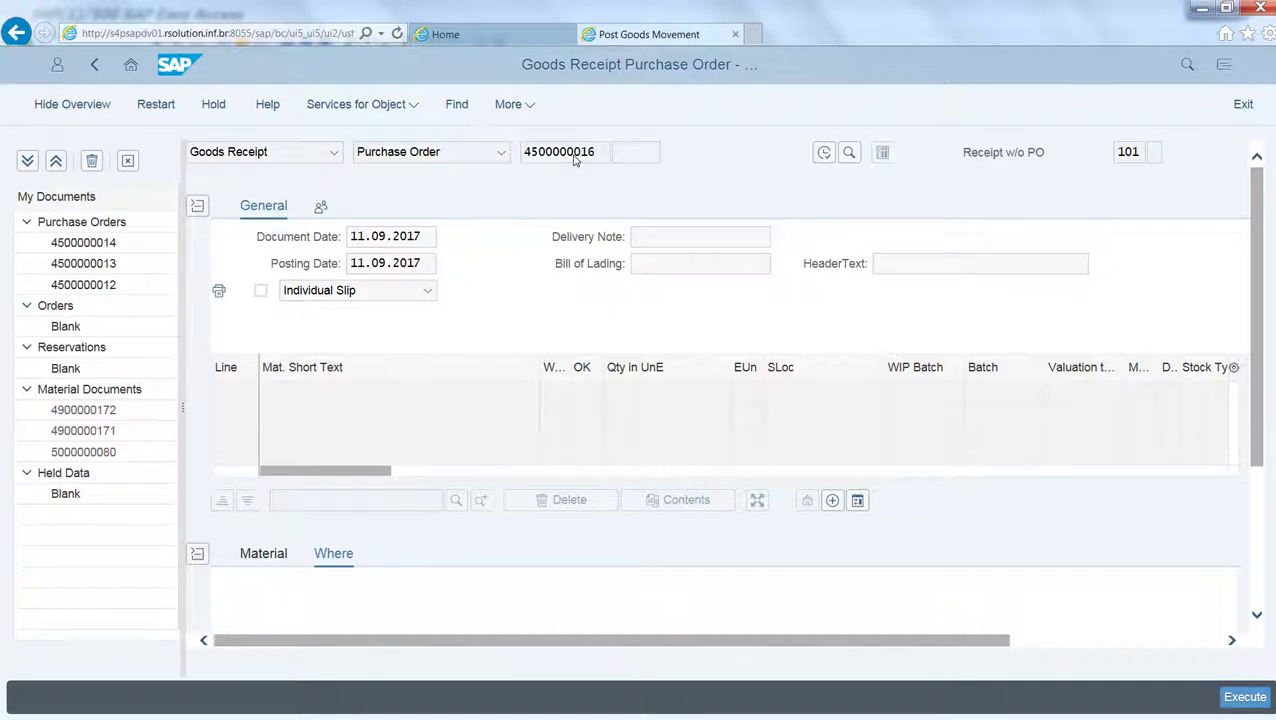
pyautogui.click(911, 664)
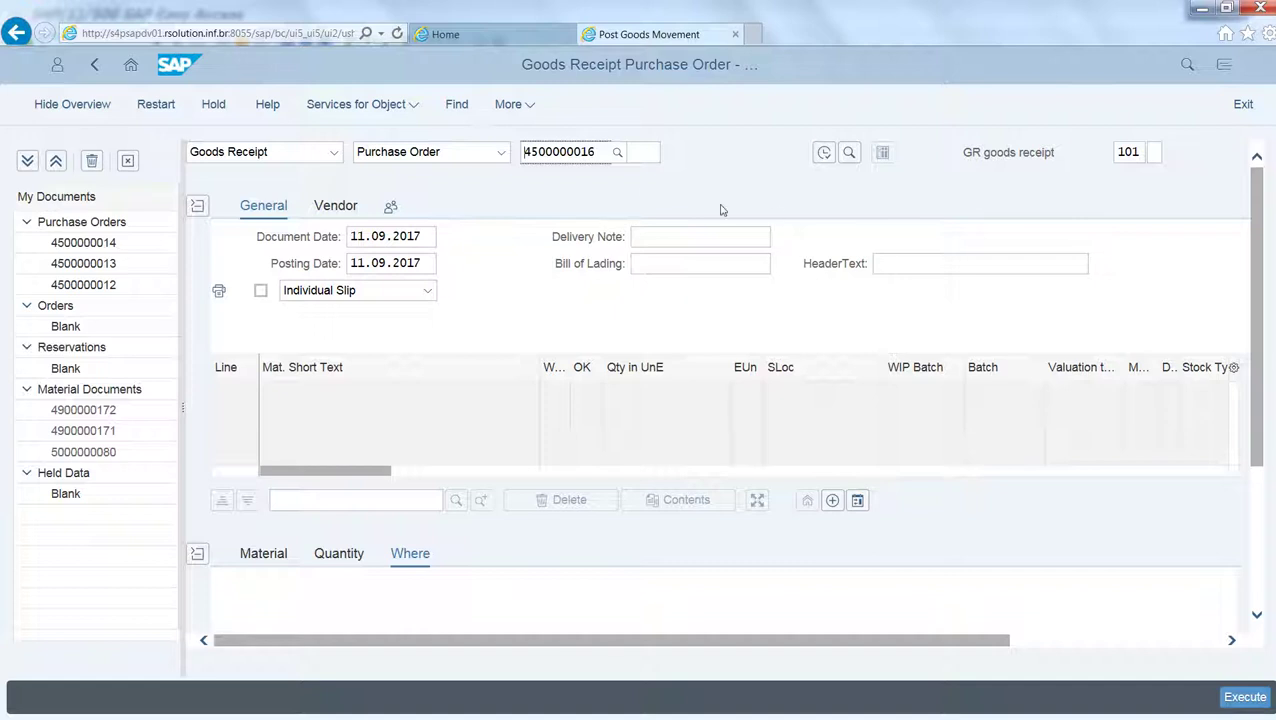
pyautogui.click(667, 236)
pyautogui.write('445-1')
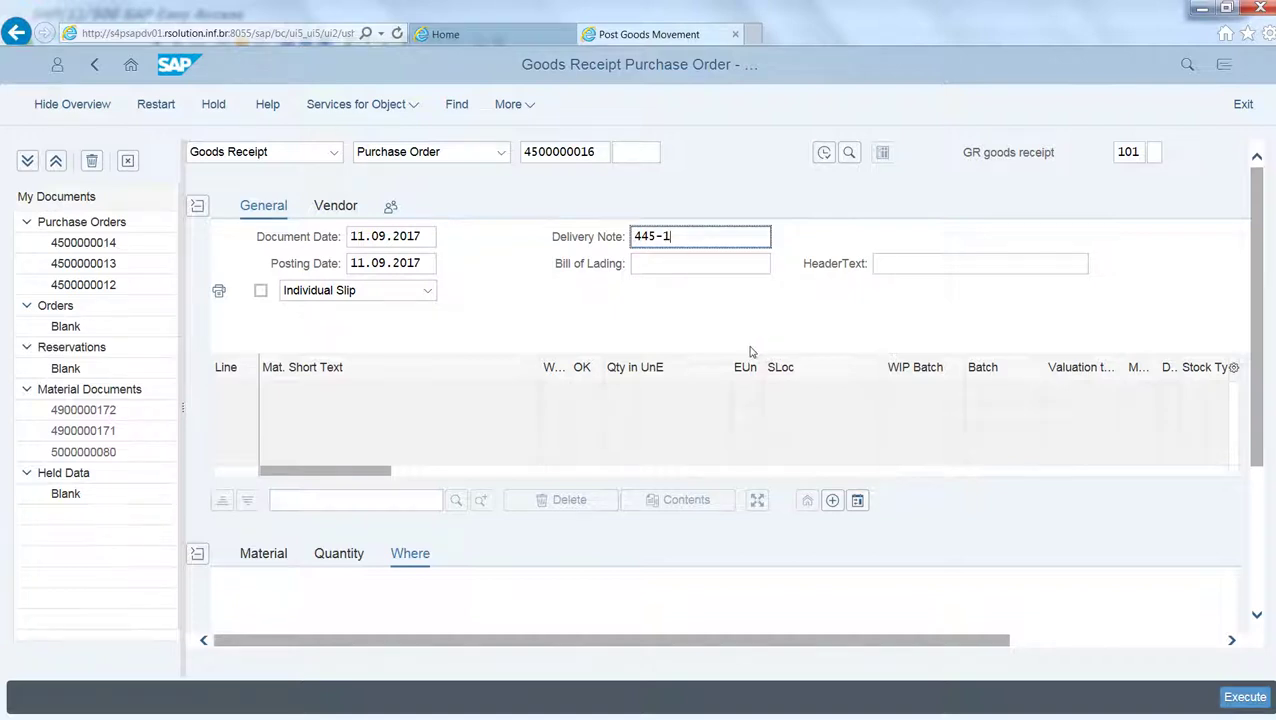
pyautogui.press('Return')
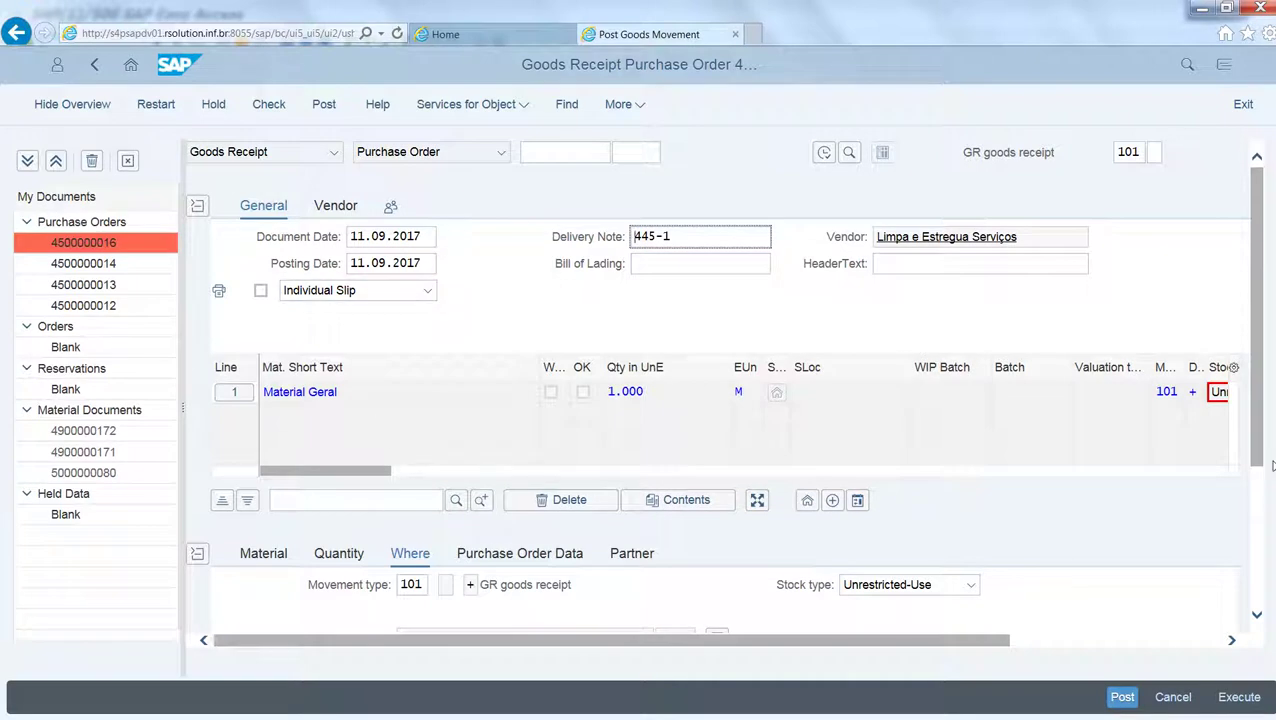
# Set the storage location of the Material Geral item to 0001 and check its available stock types
pyautogui.moveTo(1260, 442); pyautogui.dragTo(1250, 545)
pyautogui.click(436, 486)
pyautogui.write('0001')
pyautogui.press('Tab')
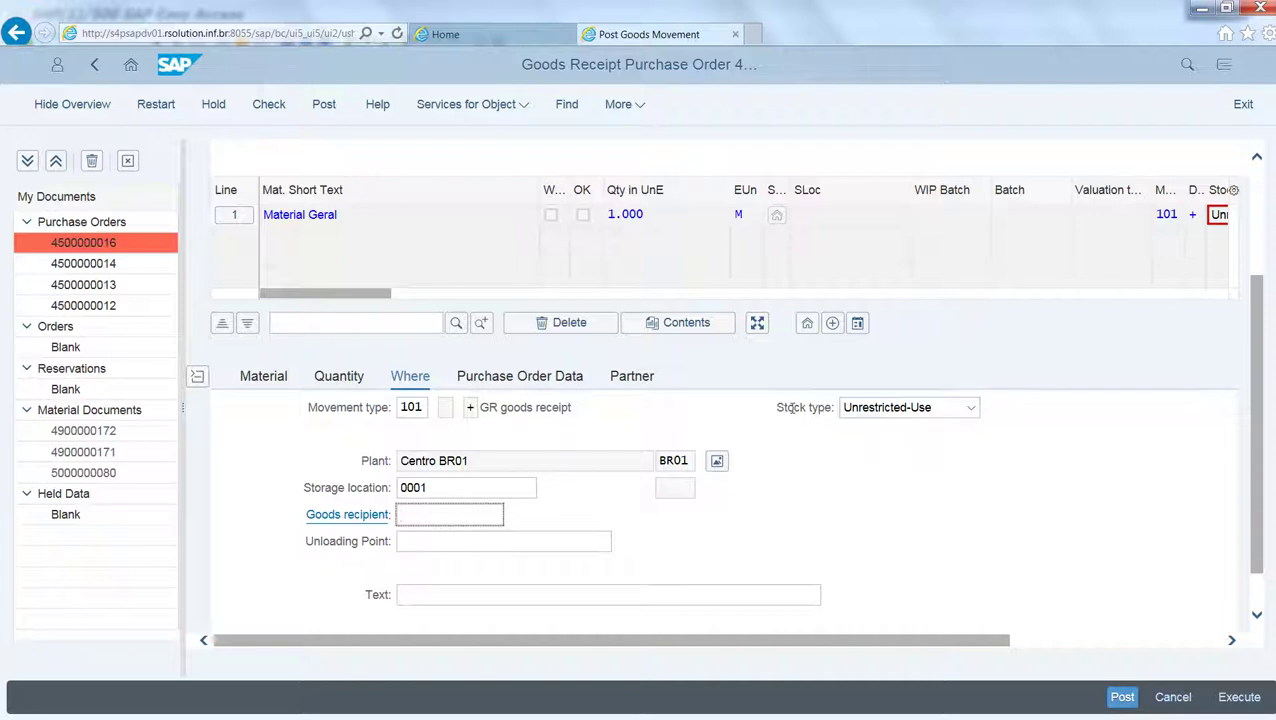
pyautogui.click(945, 410)
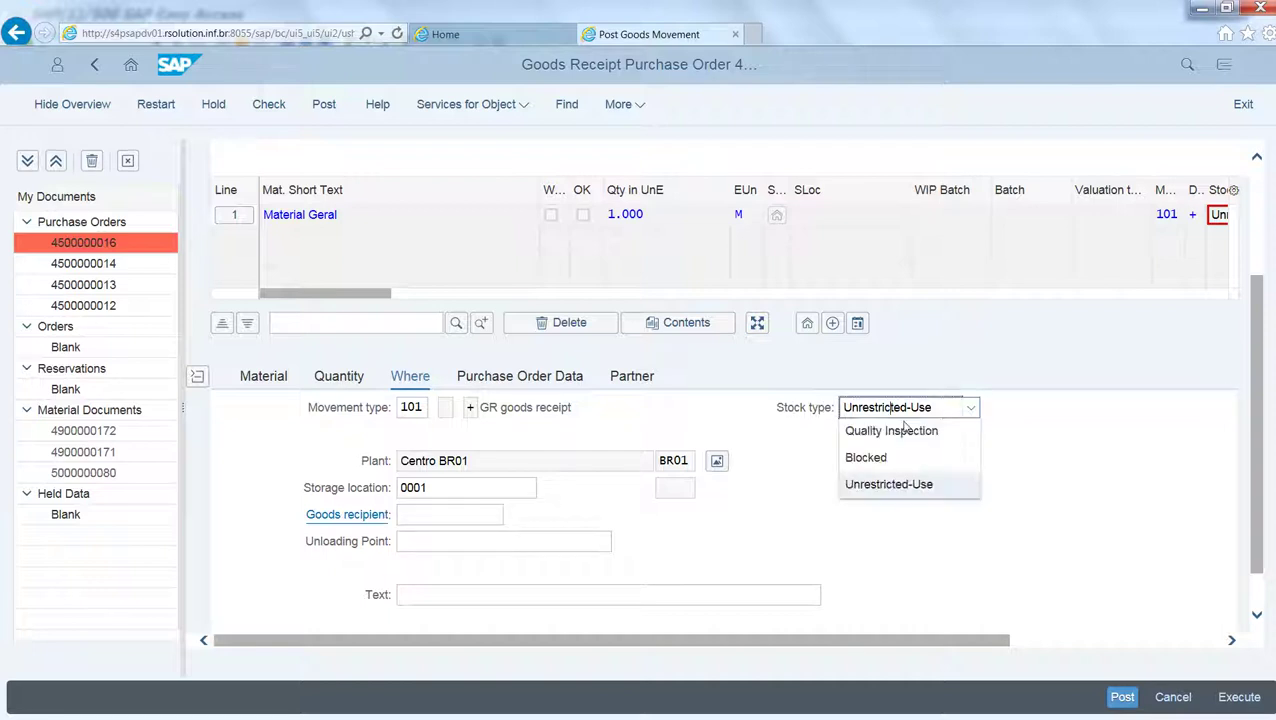
pyautogui.click(804, 408)
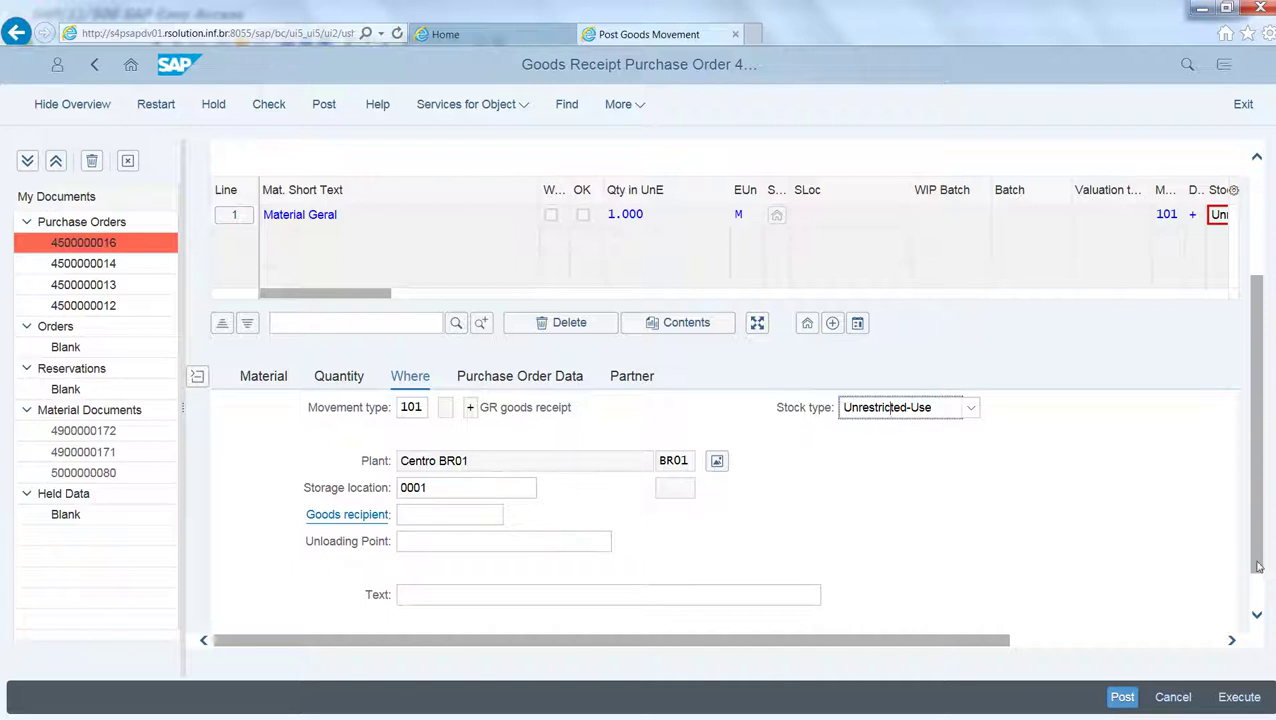
# Mark the Material Geral line as Item OK and post the goods receipt
pyautogui.scroll(3, 1232, 448)
pyautogui.scroll(-4, 1234, 449)
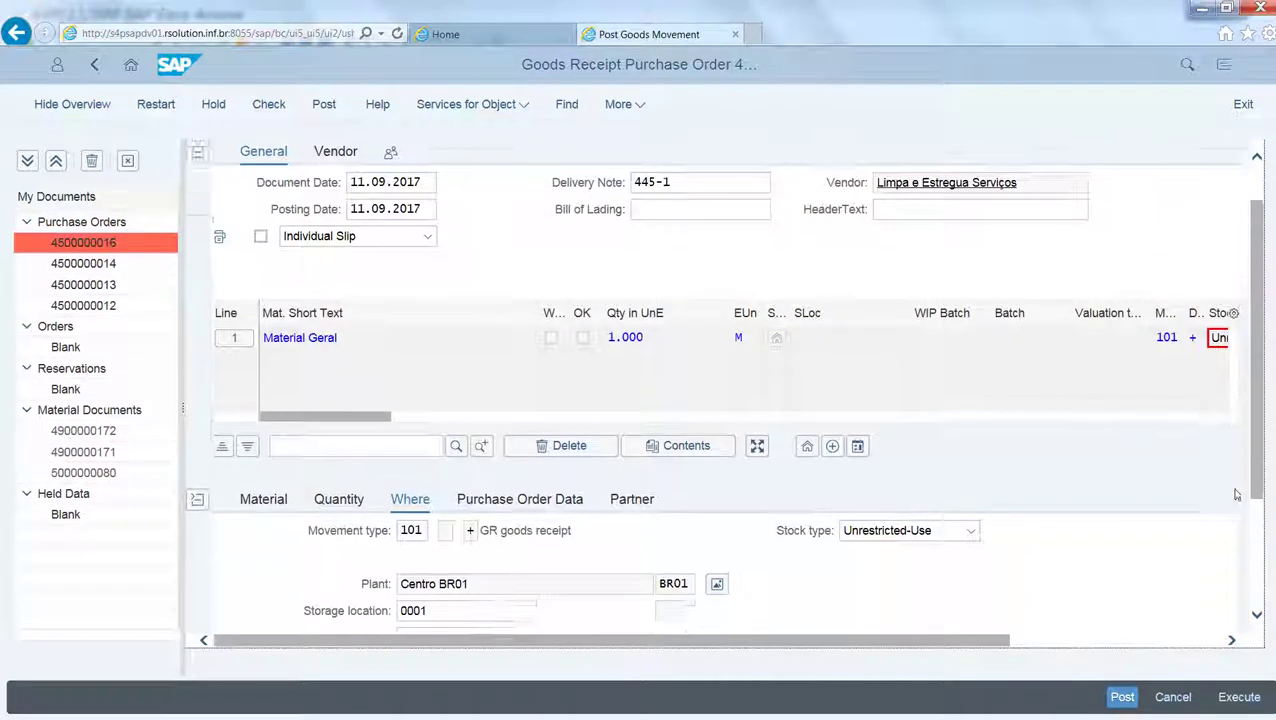
pyautogui.scroll(4, 1224, 484)
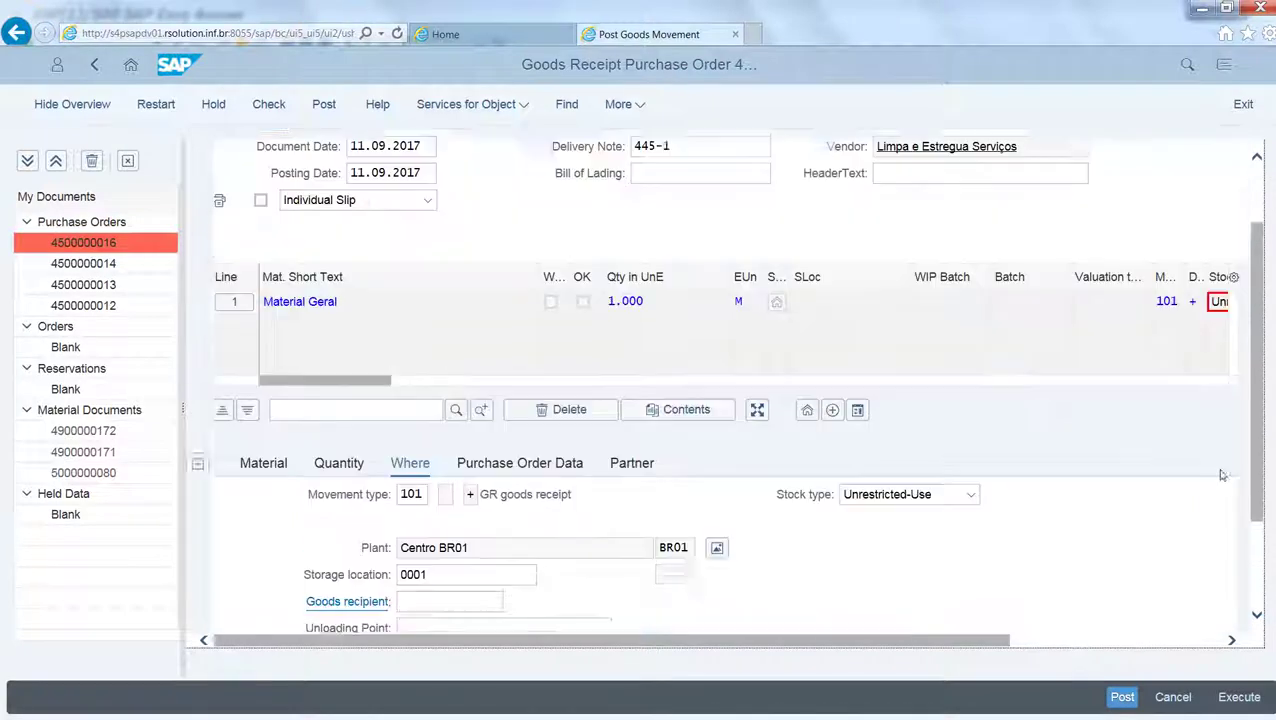
pyautogui.scroll(-2, 1217, 552)
pyautogui.scroll(3, 1217, 552)
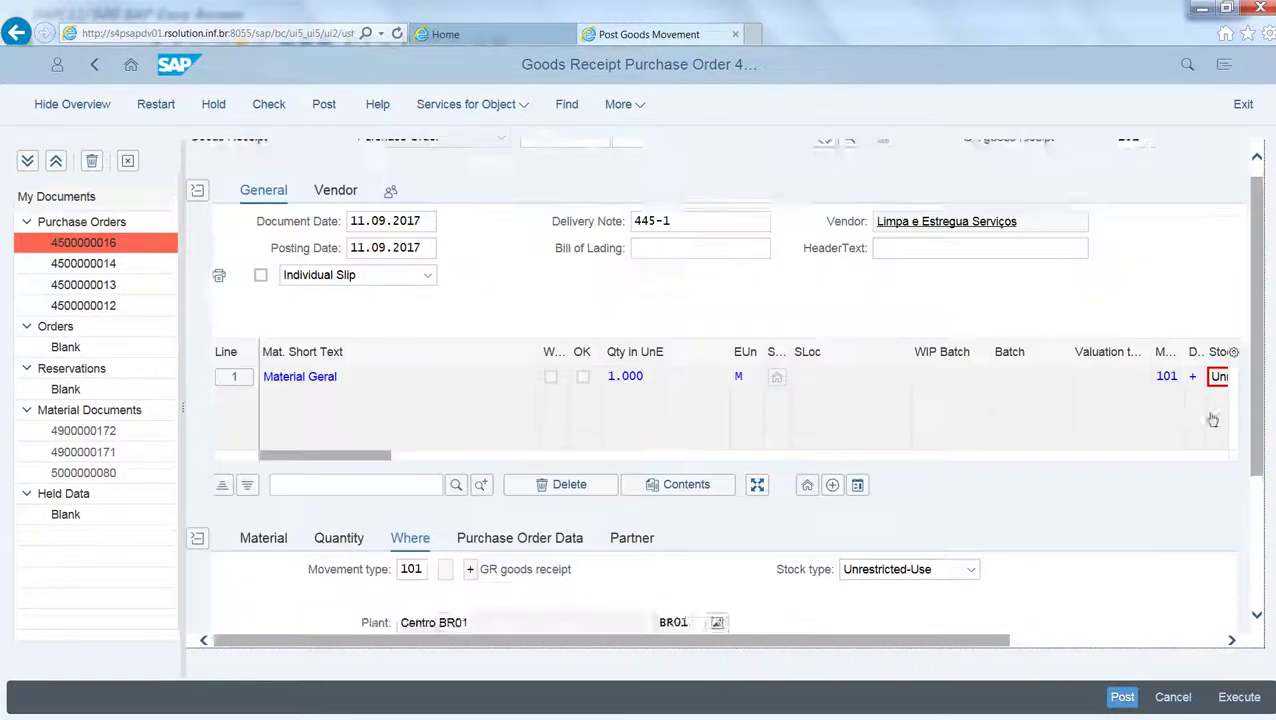
pyautogui.scroll(-4, 1211, 558)
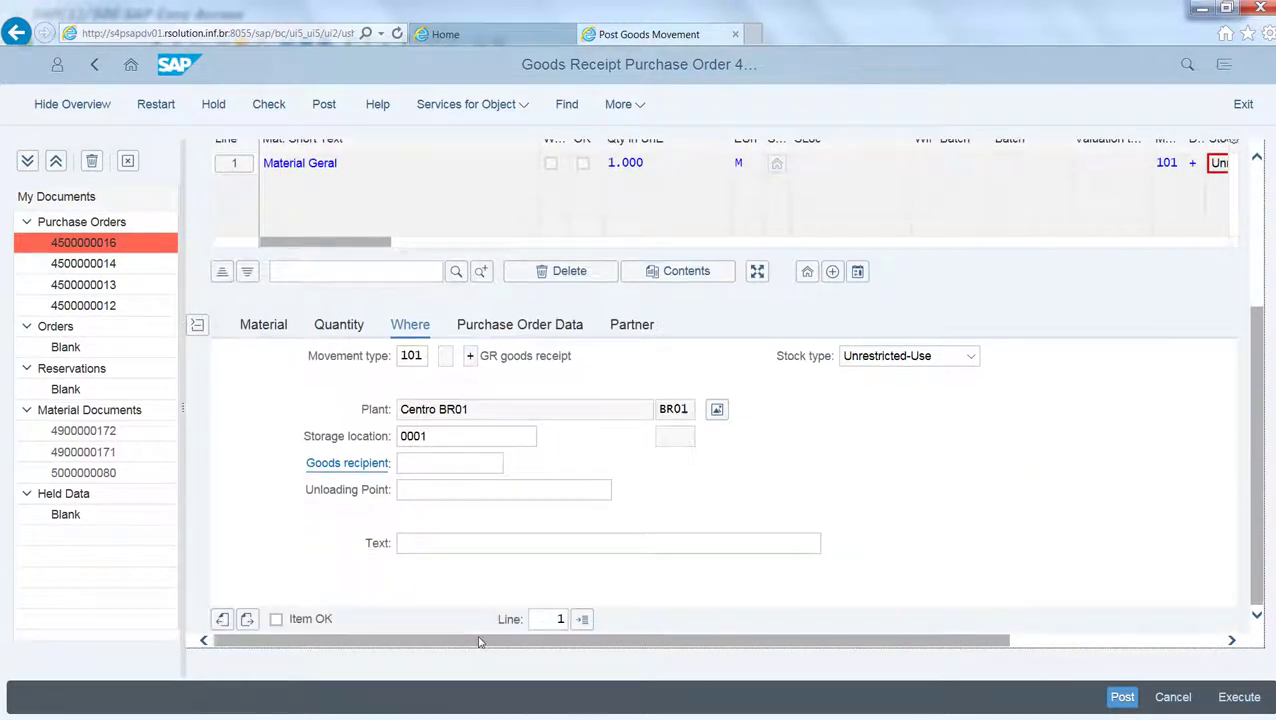
pyautogui.click(276, 620)
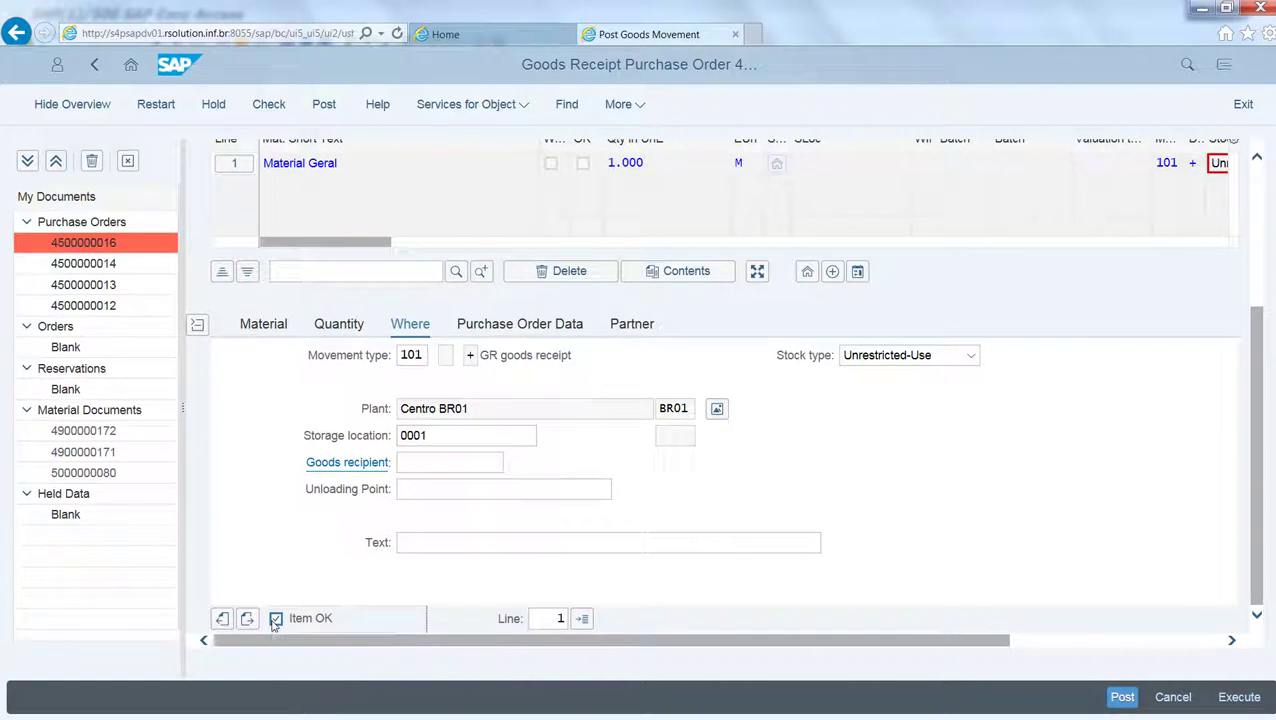
pyautogui.click(1123, 698)
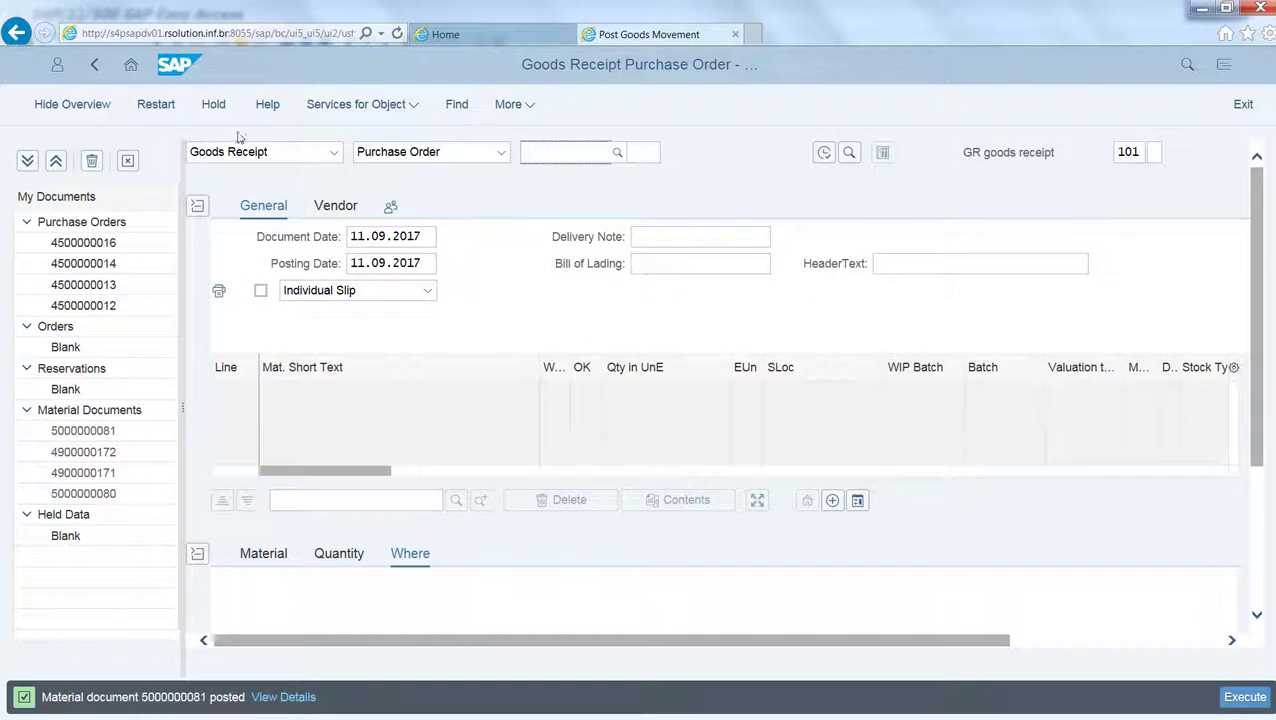
# Display the material document of the goods receipt just posted
pyautogui.click(331, 157)
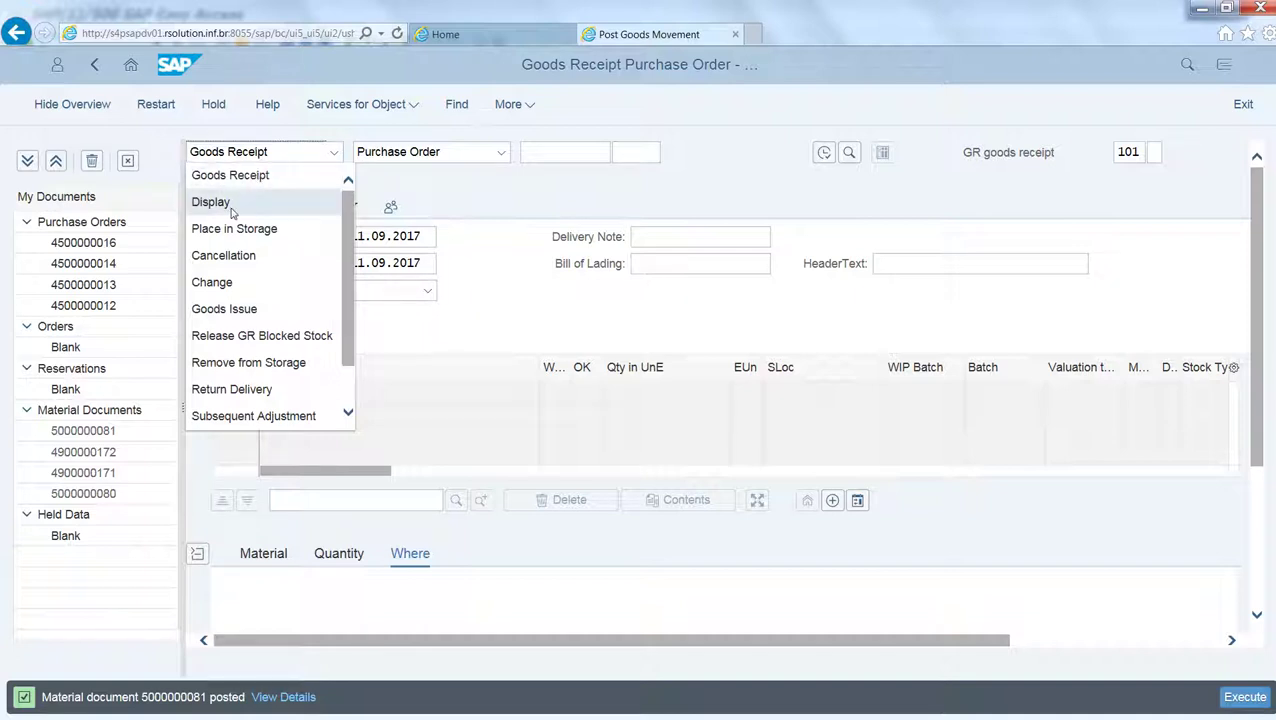
pyautogui.click(233, 207)
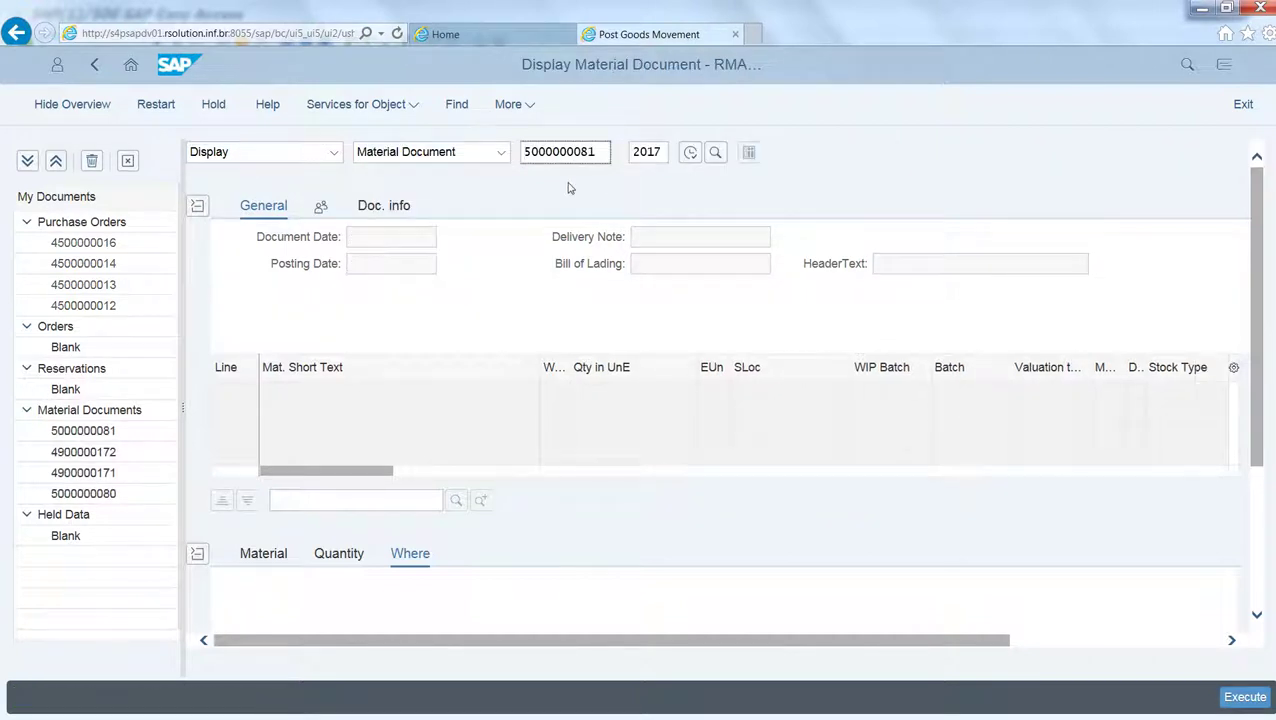
pyautogui.click(1240, 697)
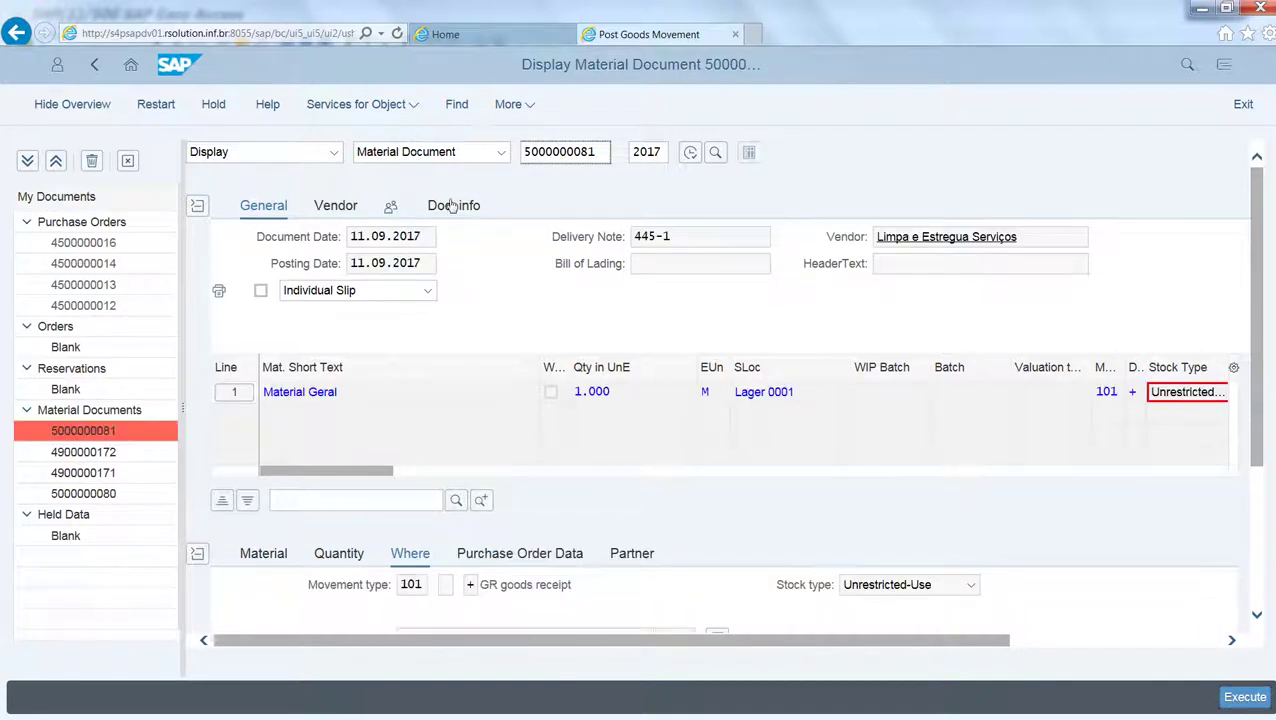
# Open the accounting document among the material document's FI documents, examine its GR/IR clearing line, and return to the document list
pyautogui.click(455, 206)
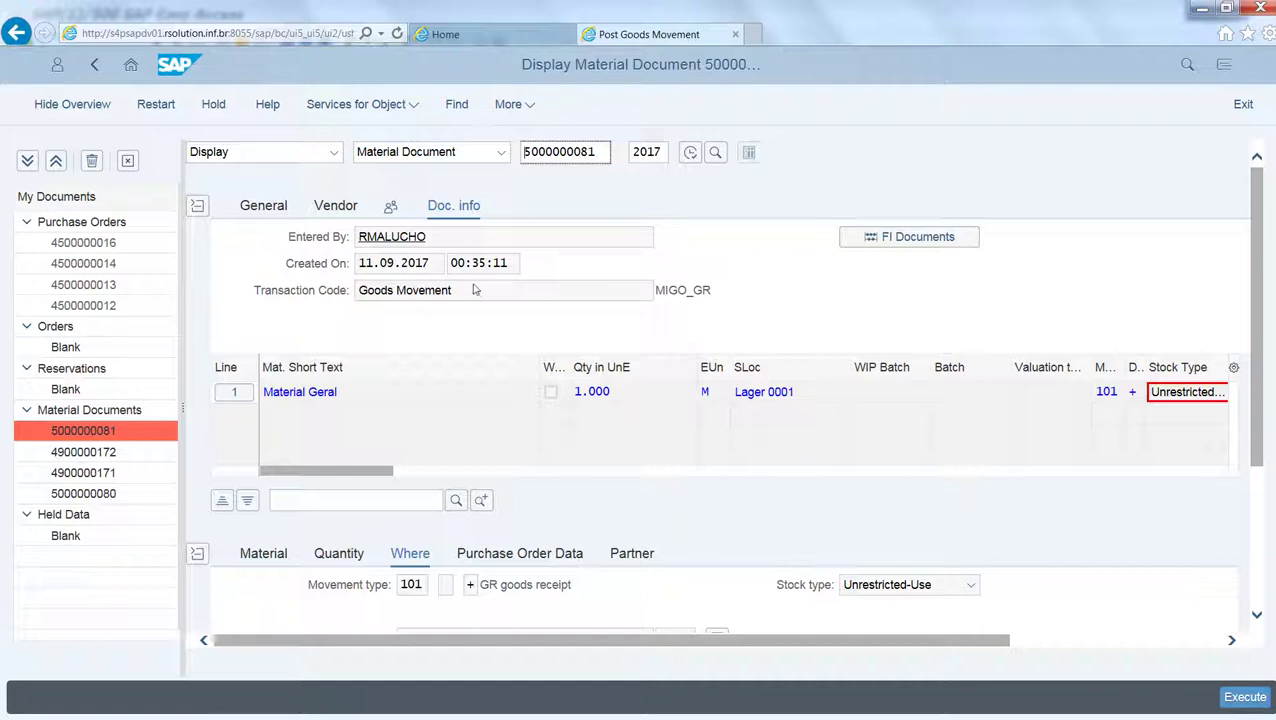
pyautogui.click(903, 246)
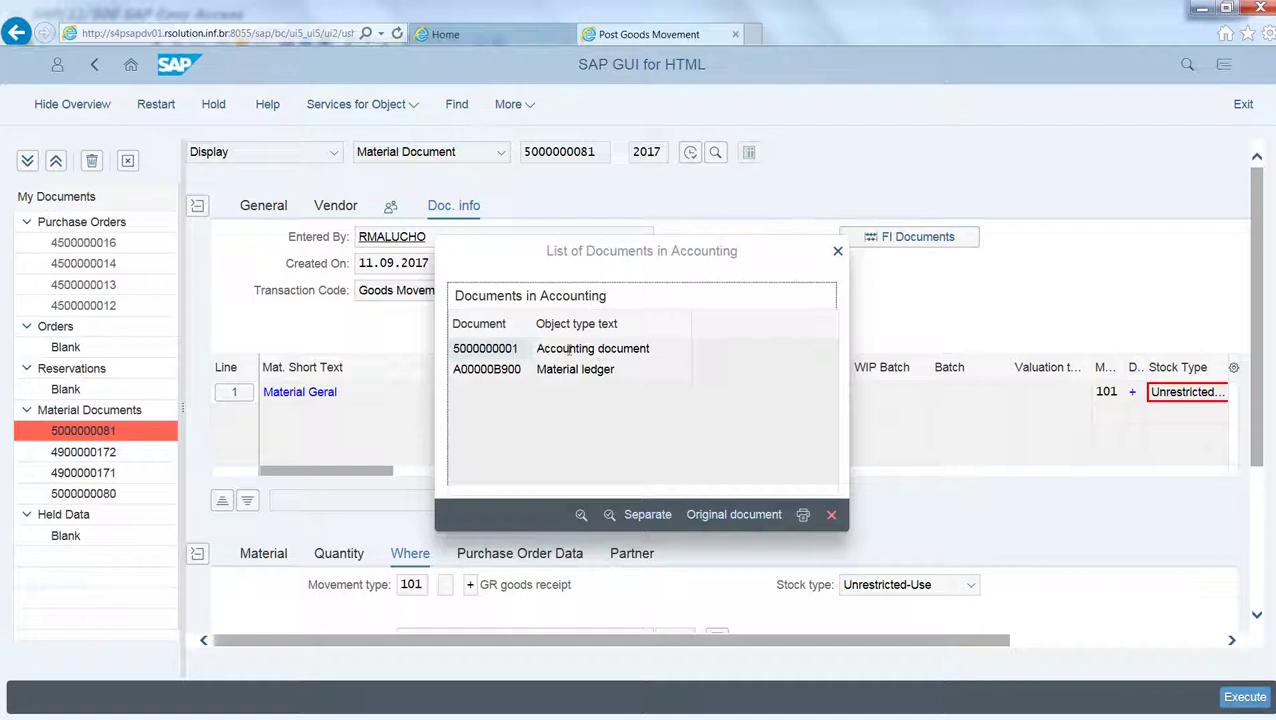
pyautogui.click(585, 347)
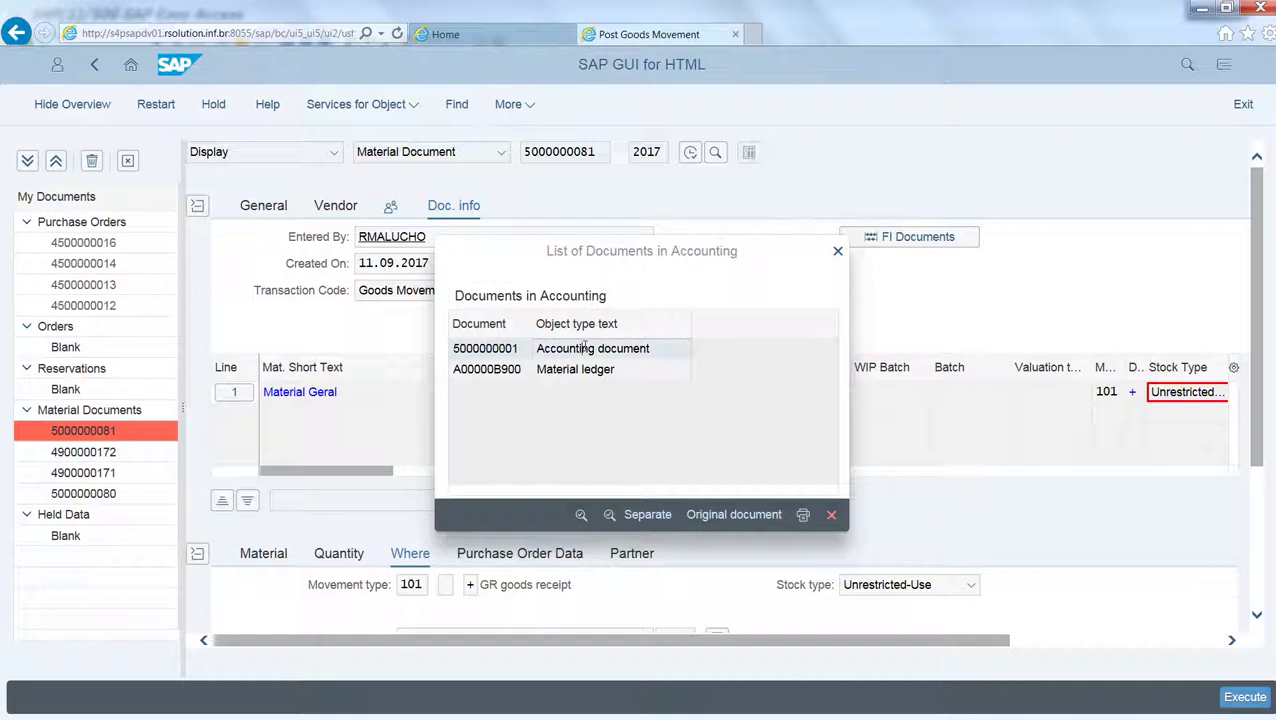
pyautogui.doubleClick(608, 350)
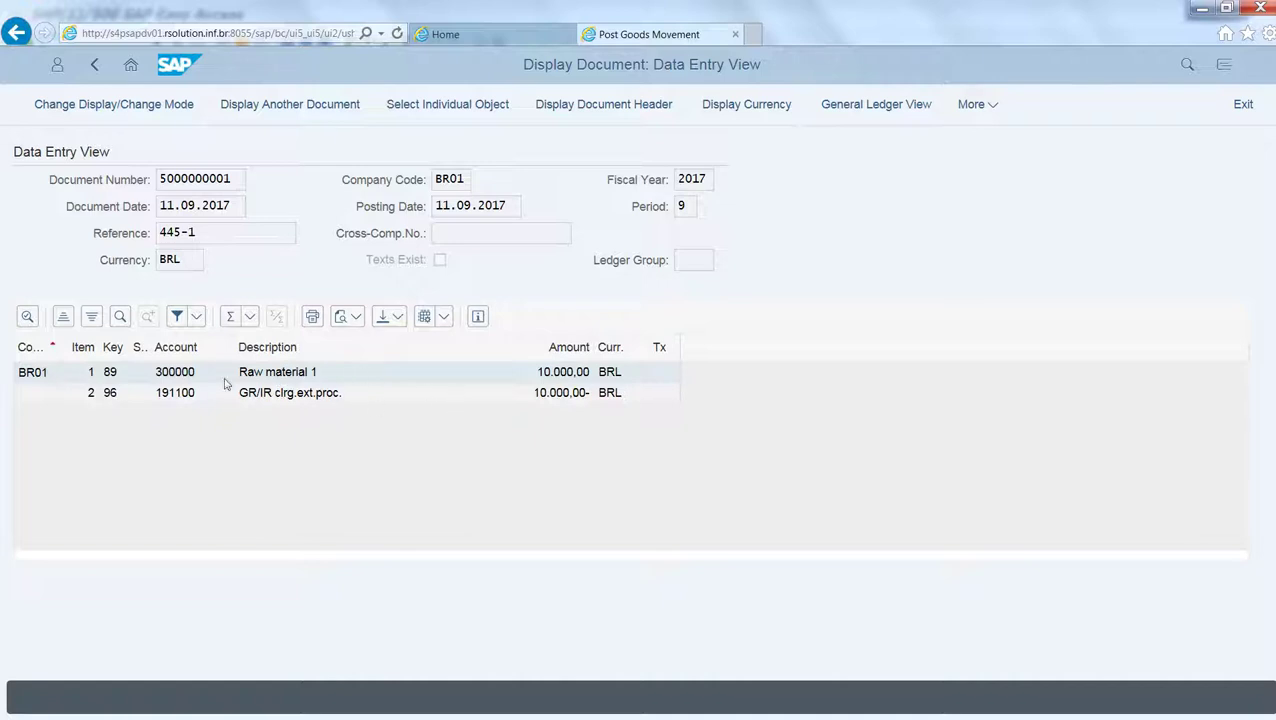
pyautogui.moveTo(342, 393); pyautogui.dragTo(233, 395)
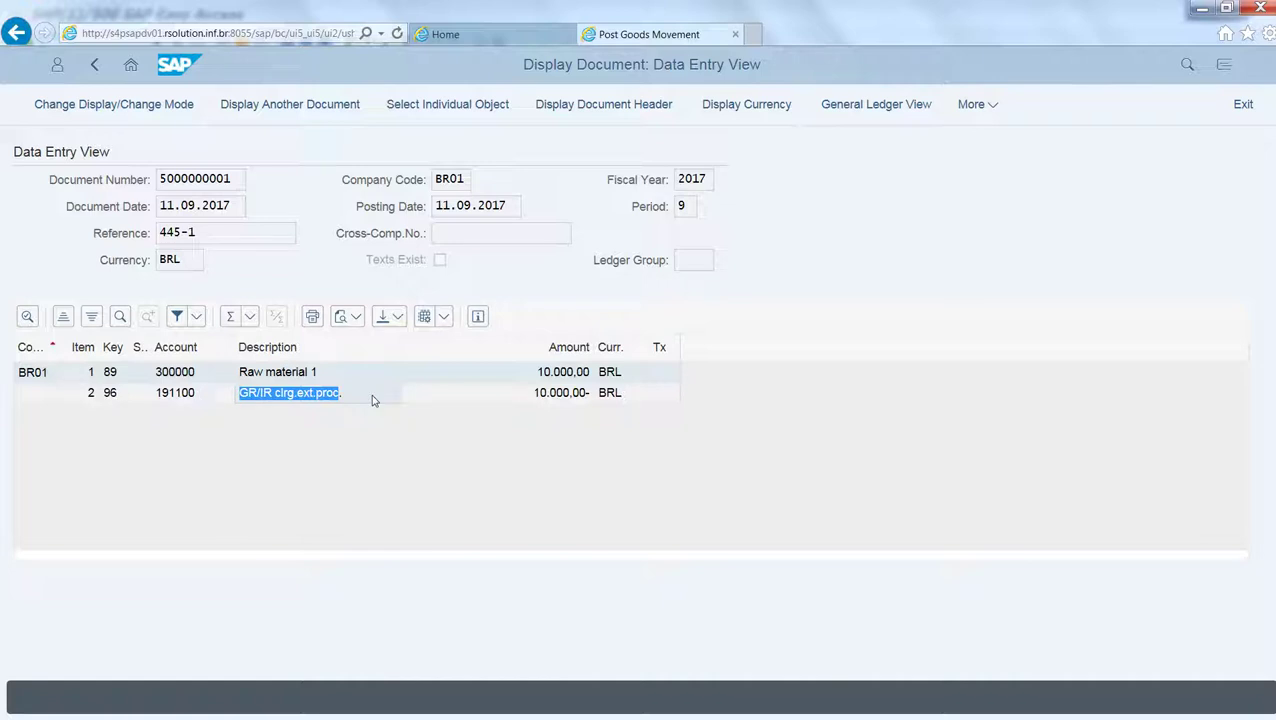
pyautogui.click(318, 393)
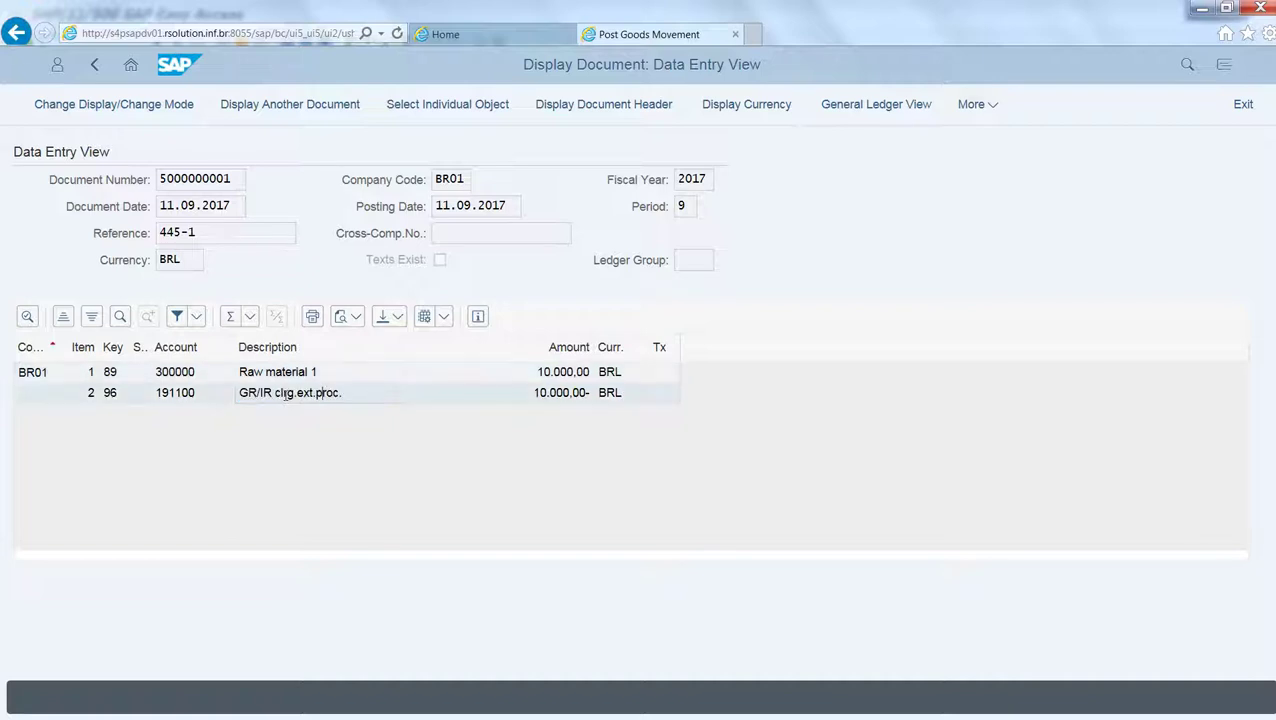
pyautogui.click(96, 67)
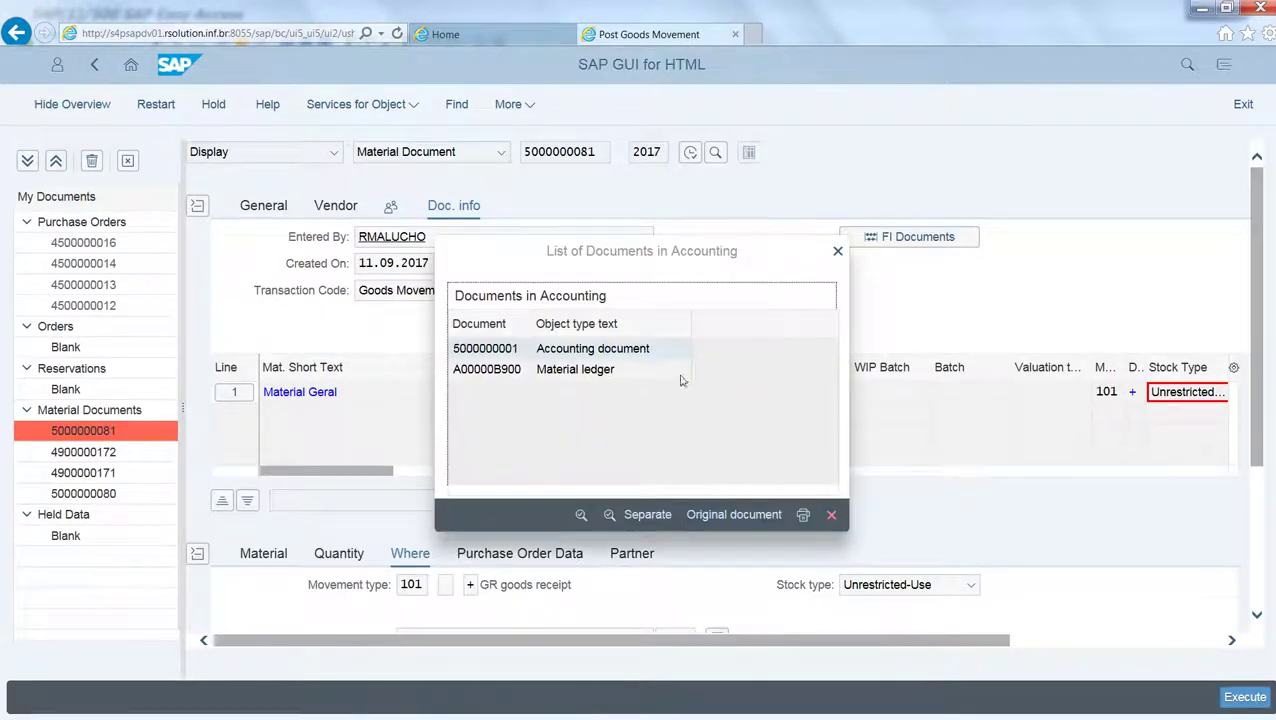
# Open the material ledger document and examine the receipt transactions in its Material Price Analysis
pyautogui.doubleClick(553, 378)
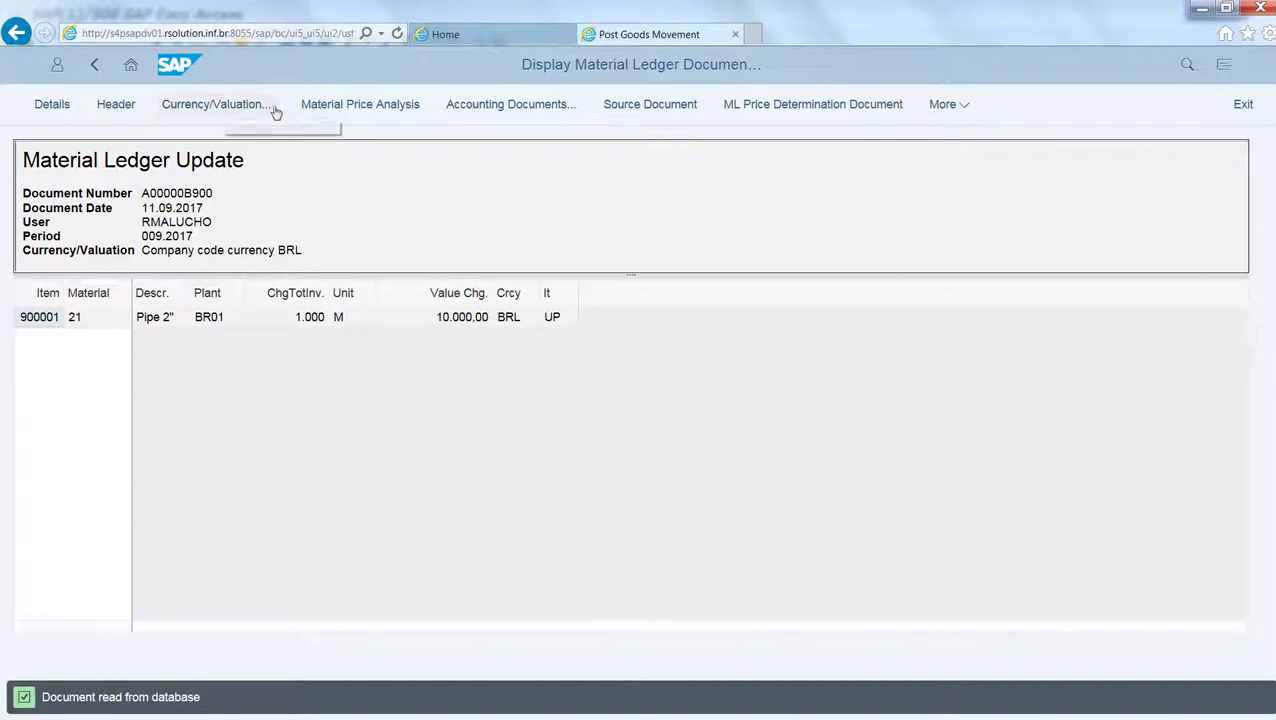
pyautogui.click(345, 110)
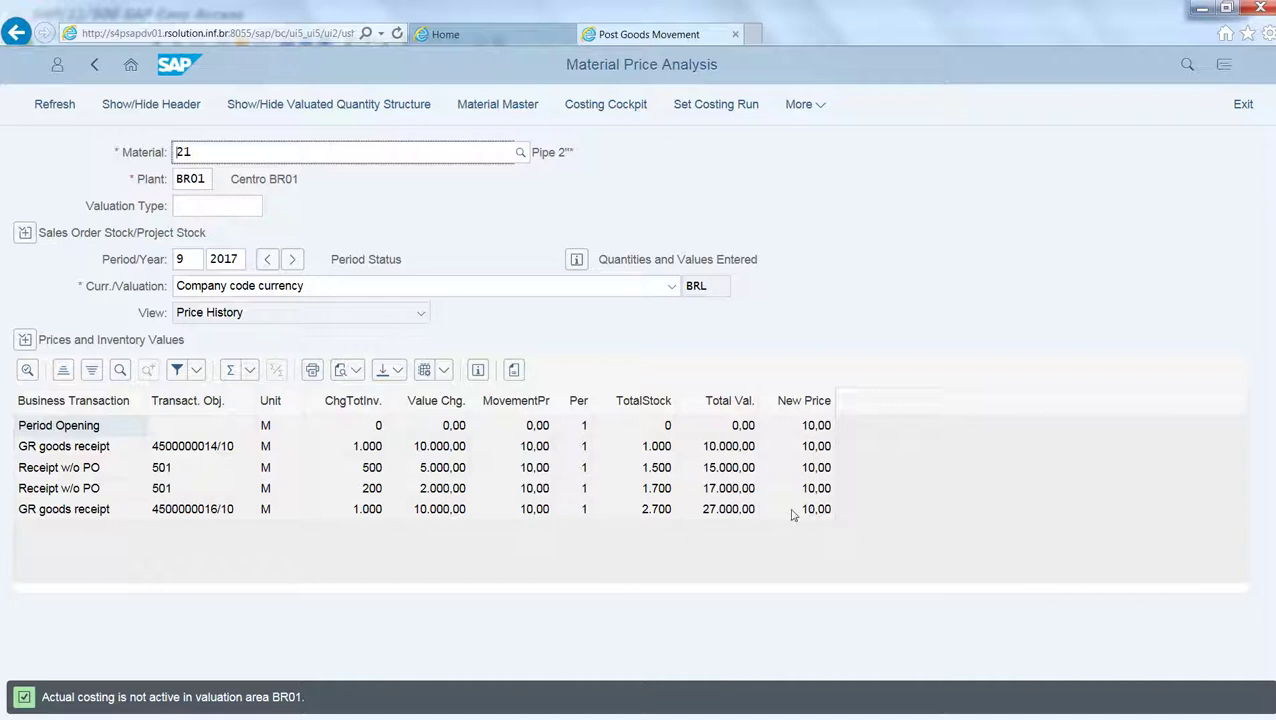
pyautogui.moveTo(40, 446); pyautogui.dragTo(196, 446)
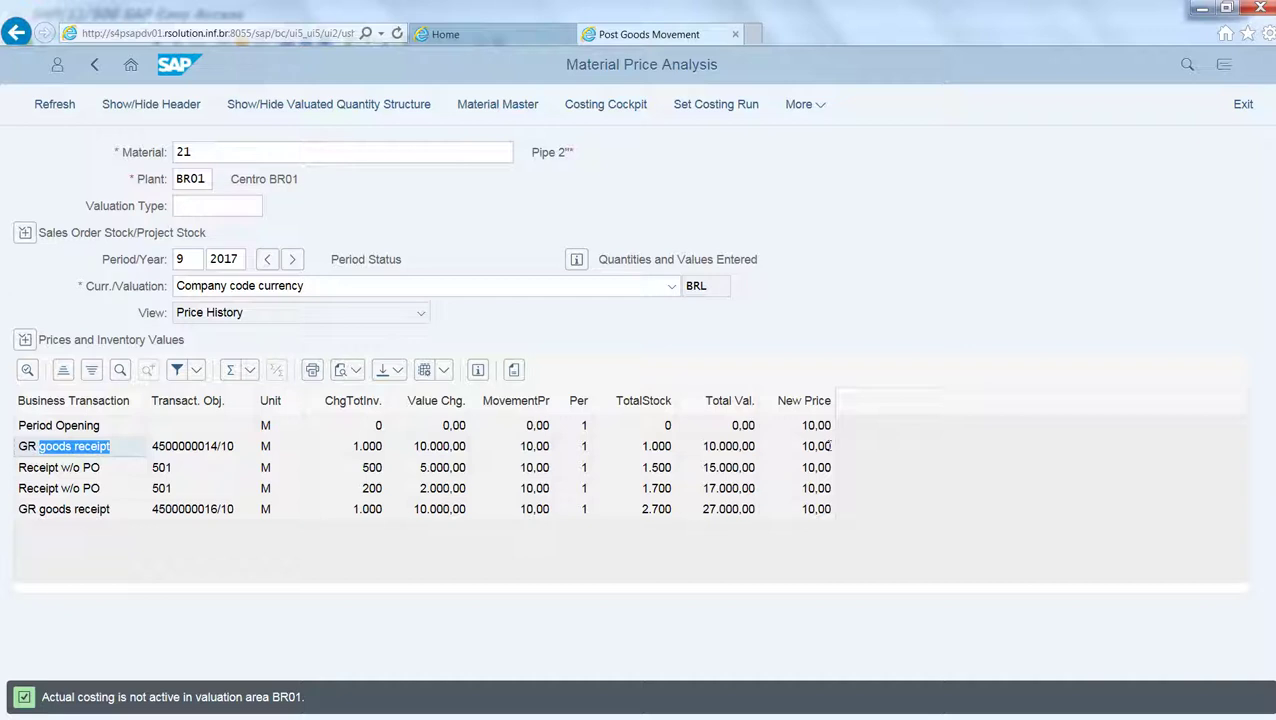
pyautogui.tripleClick(48, 472)
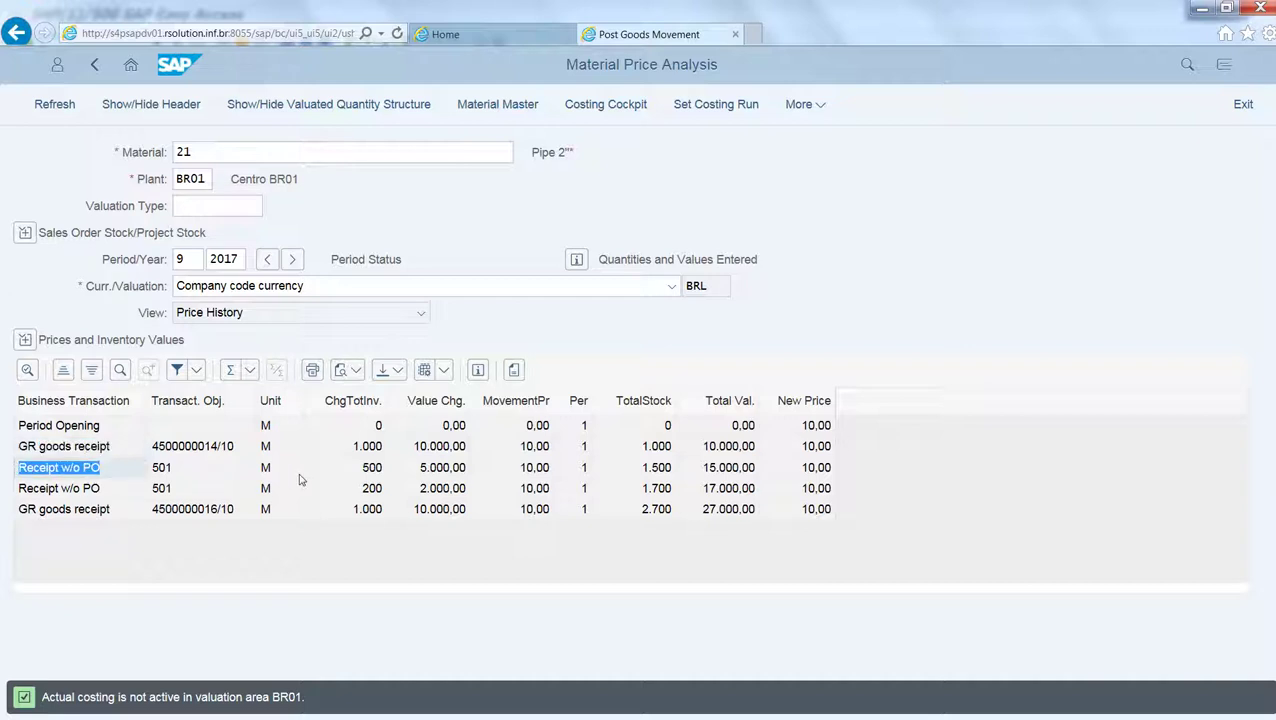
pyautogui.click(228, 472)
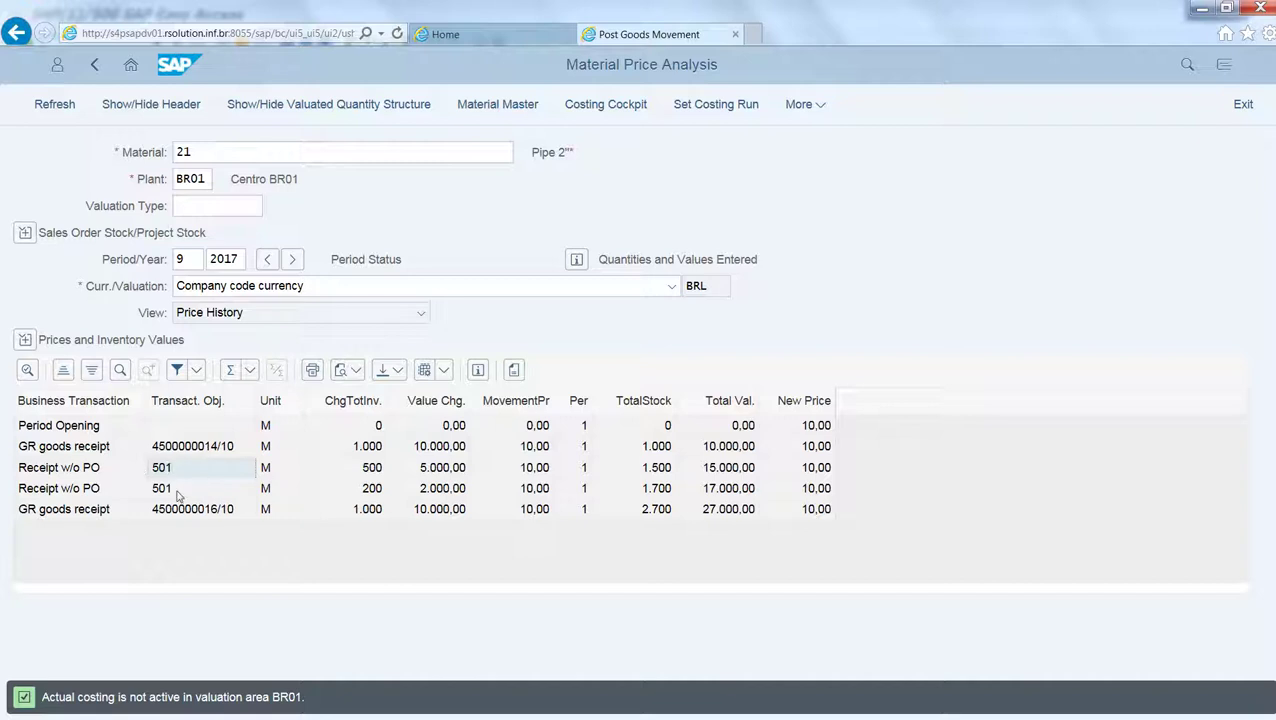
# Examine the price history of the receipts without PO and the latest goods receipt, and return to the launchpad home page
pyautogui.click(144, 474)
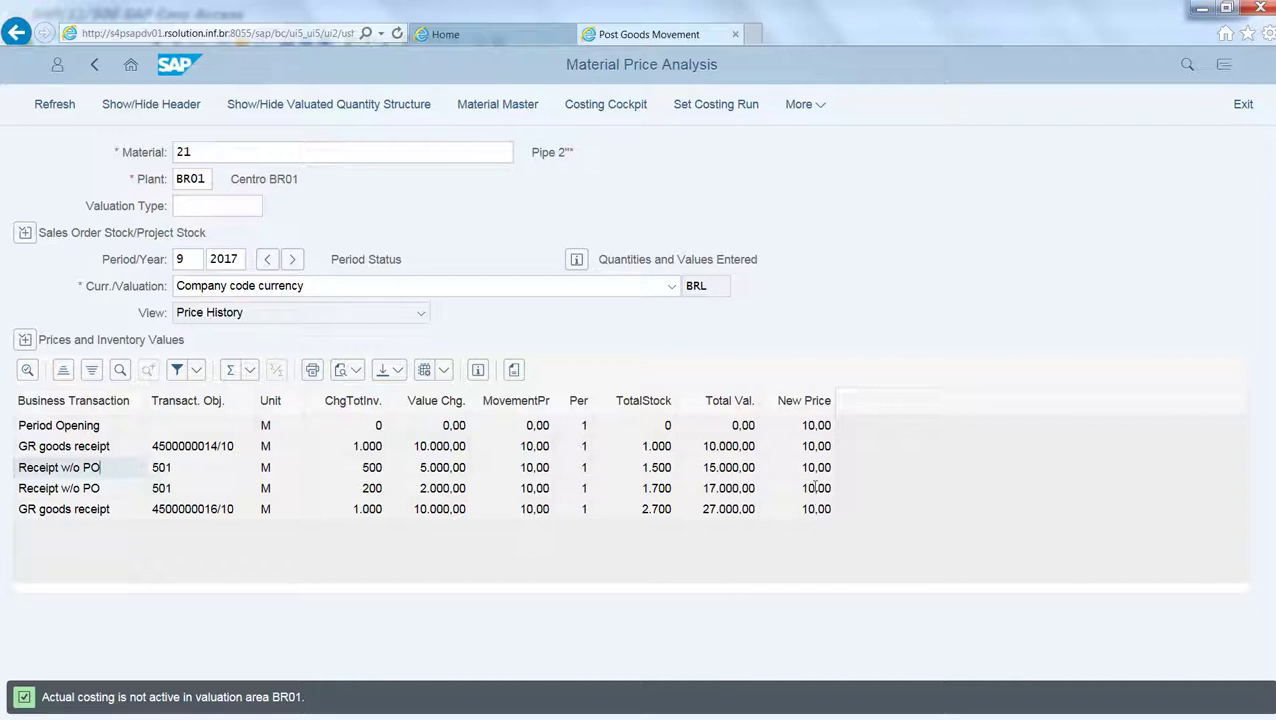
pyautogui.moveTo(807, 511); pyautogui.dragTo(817, 400)
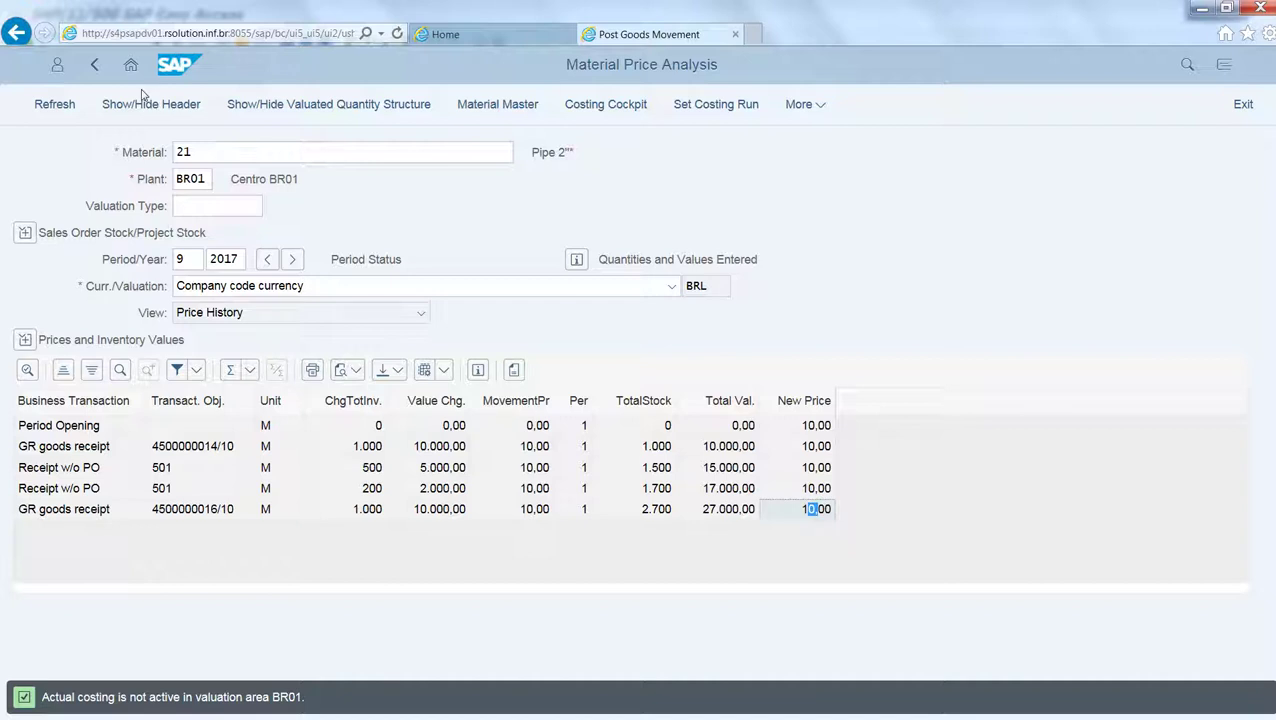
pyautogui.click(96, 68)
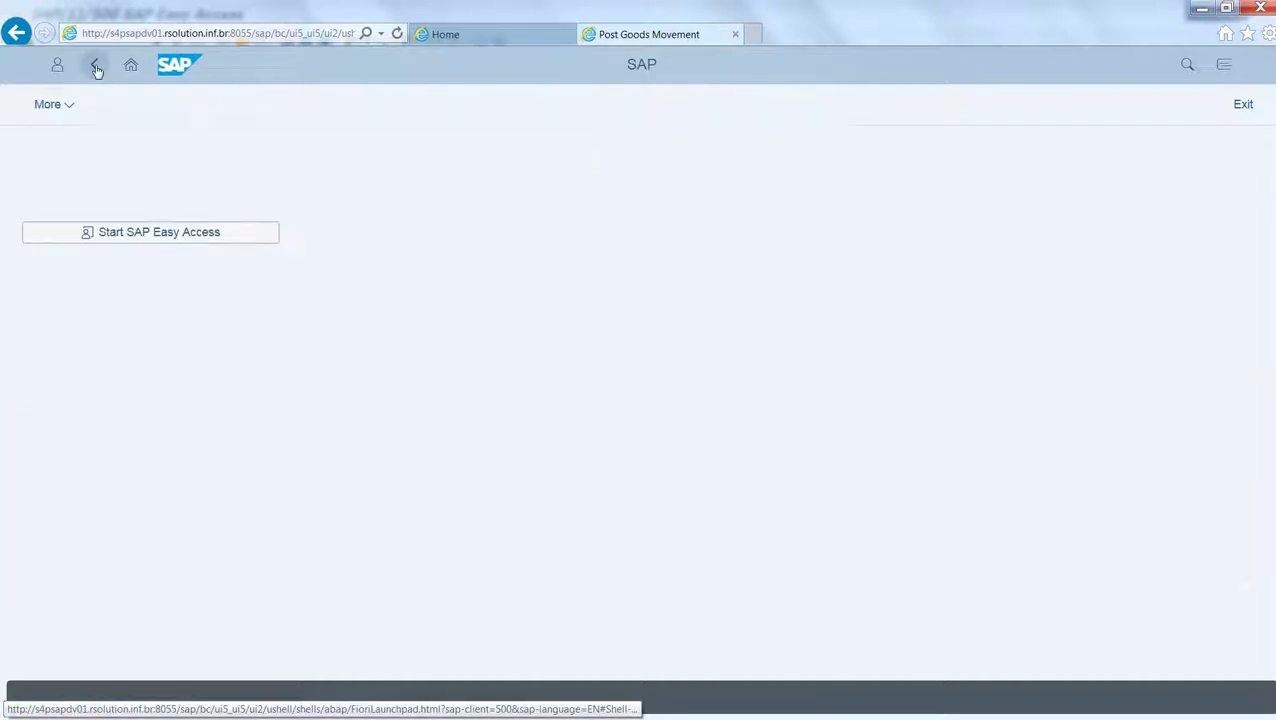
pyautogui.click(131, 65)
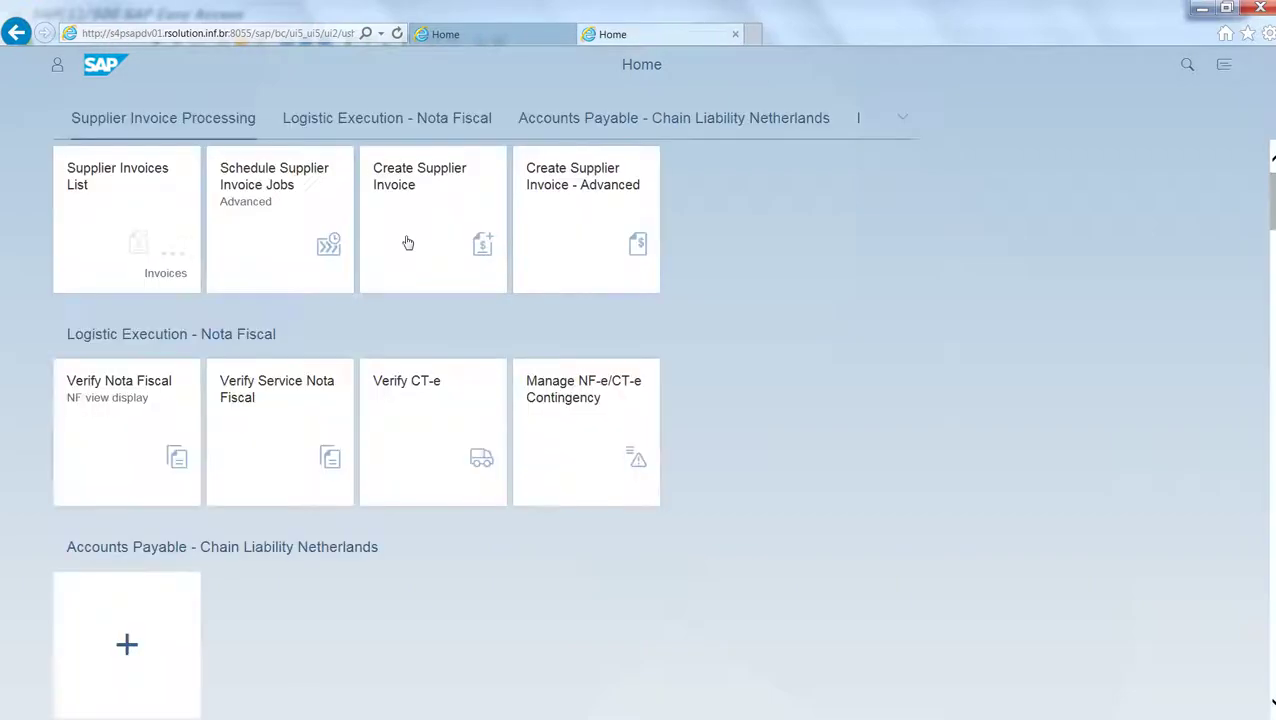
# Find the supplier invoice entry transaction with "miro" and open it for company code BR01
pyautogui.click(1187, 64)
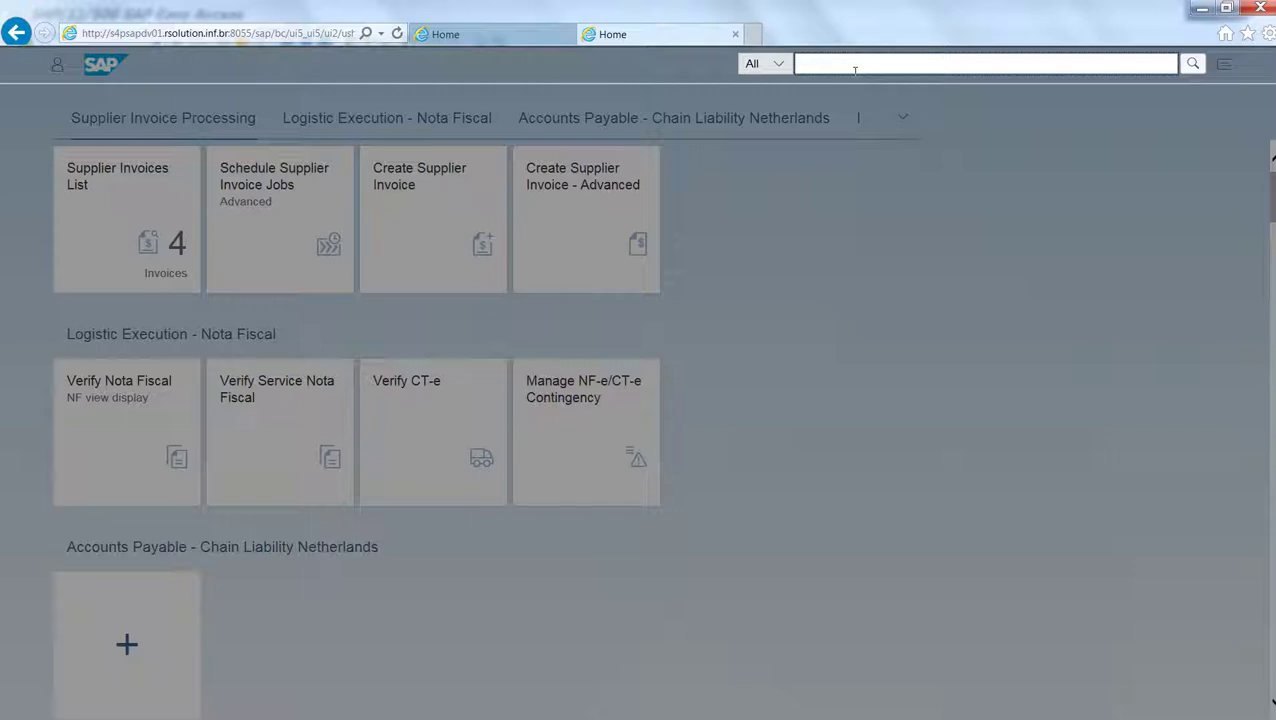
pyautogui.write('miro')
pyautogui.click(908, 84)
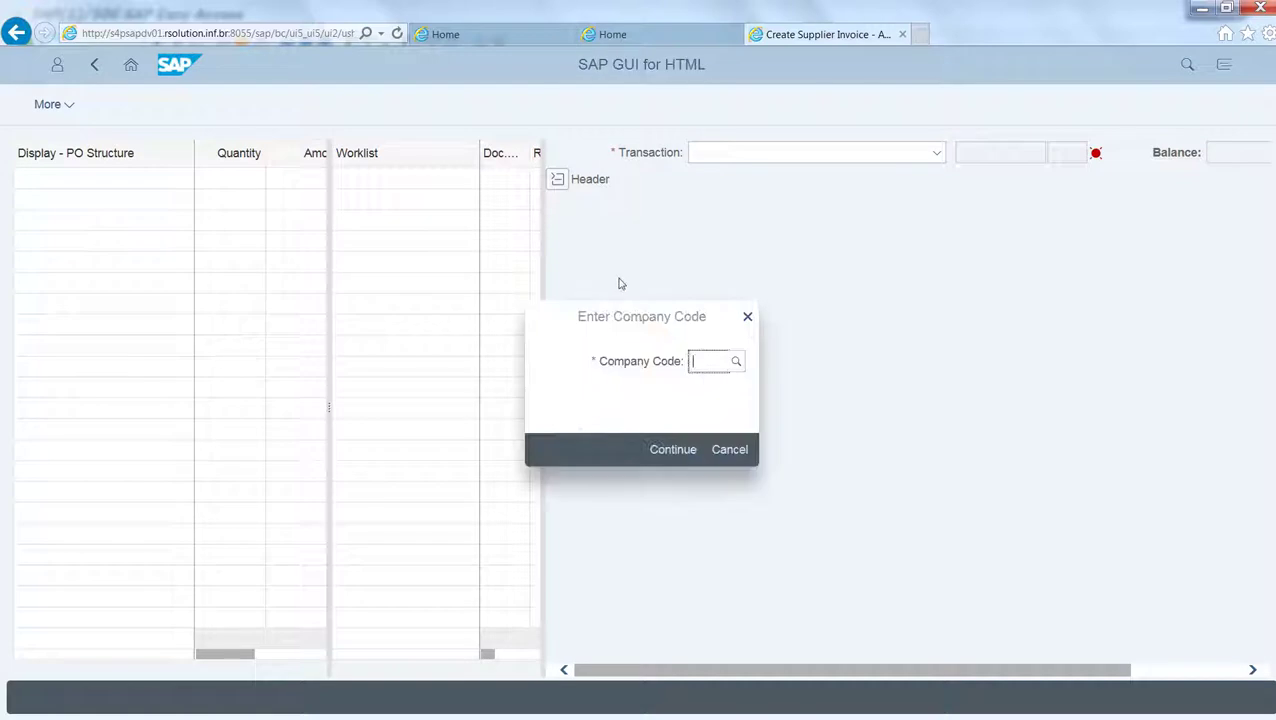
pyautogui.write('1')
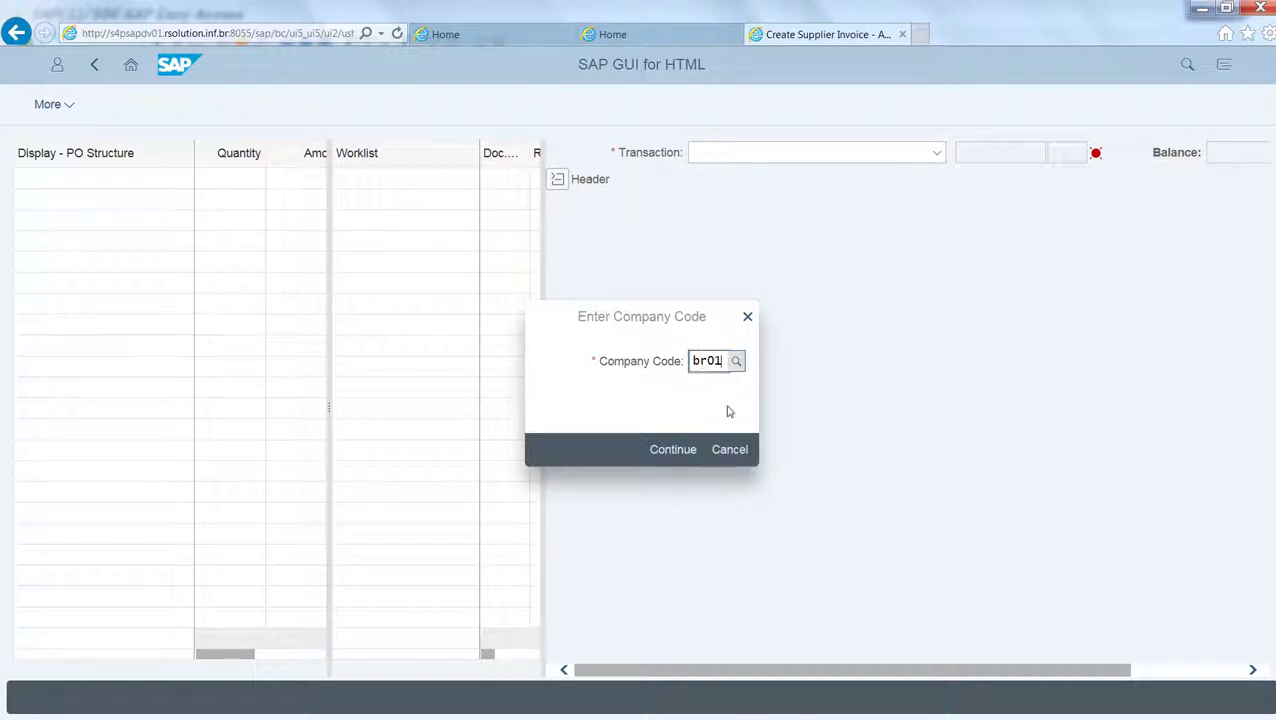
pyautogui.click(688, 450)
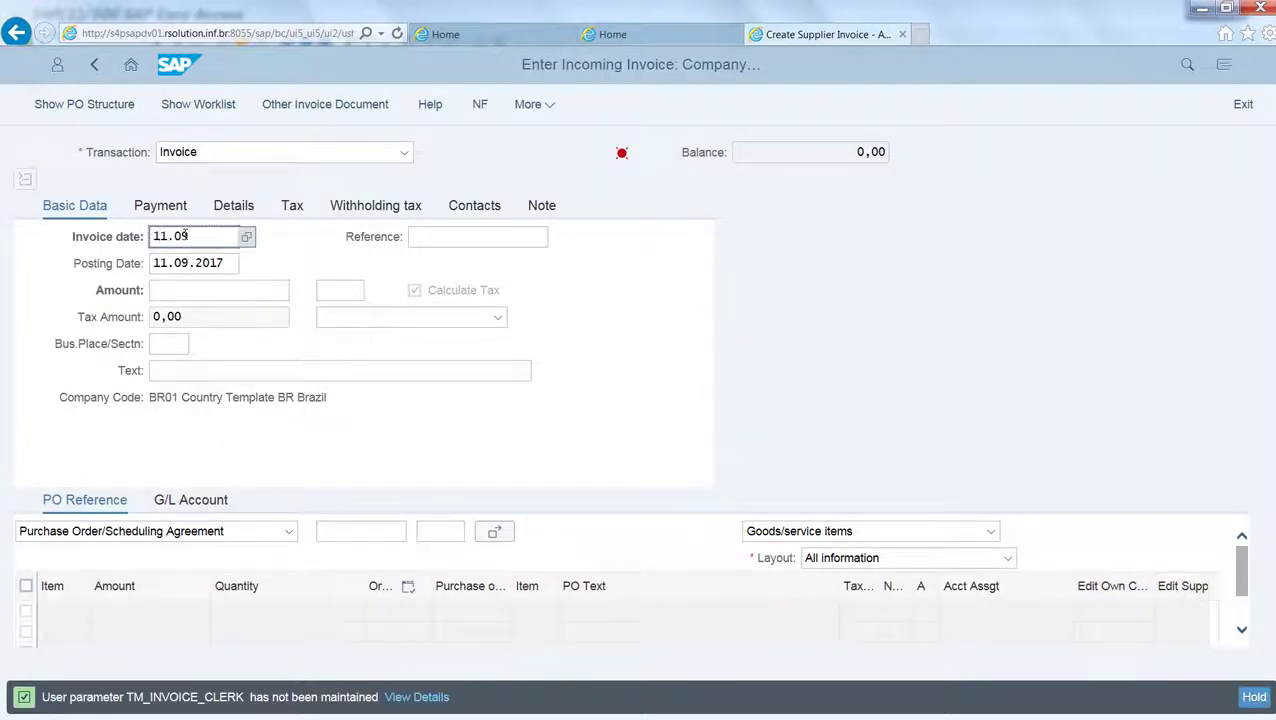
# Set the invoice date to 11.09.2017 and the reference to 651-4
pyautogui.write('11.09.2017')
pyautogui.press('Tab')
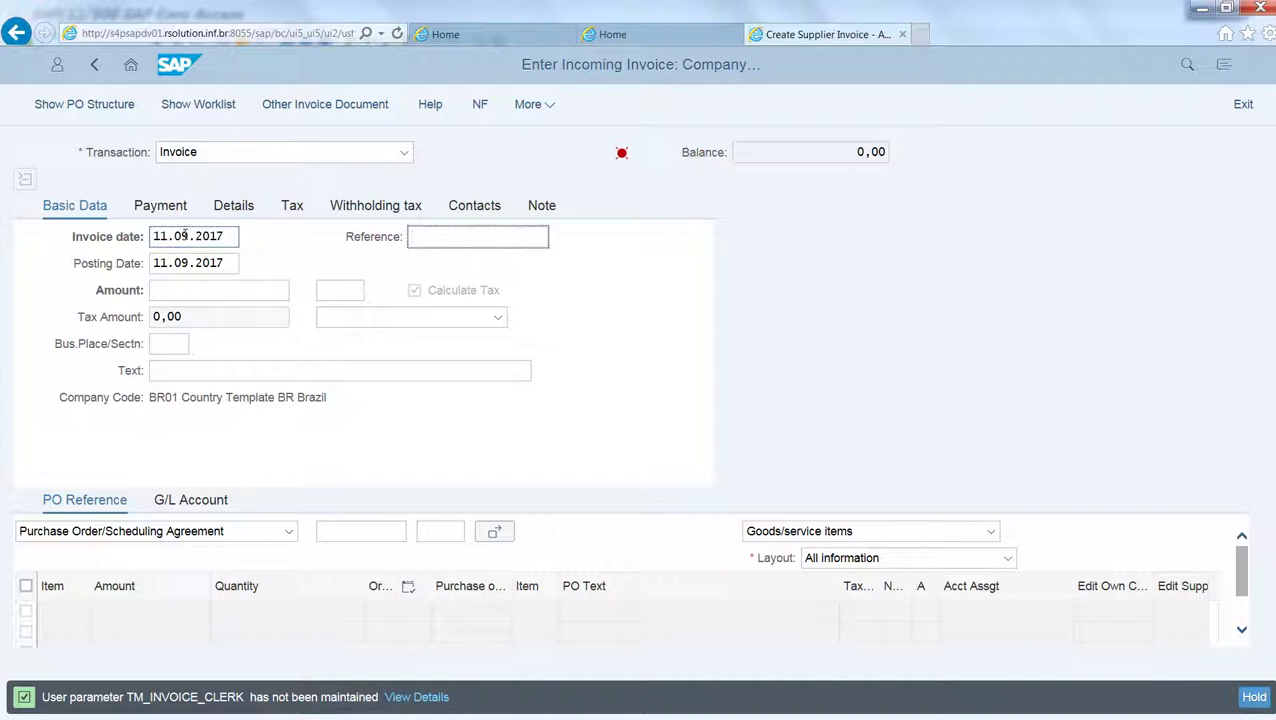
pyautogui.write('651-4')
pyautogui.press('Tab')
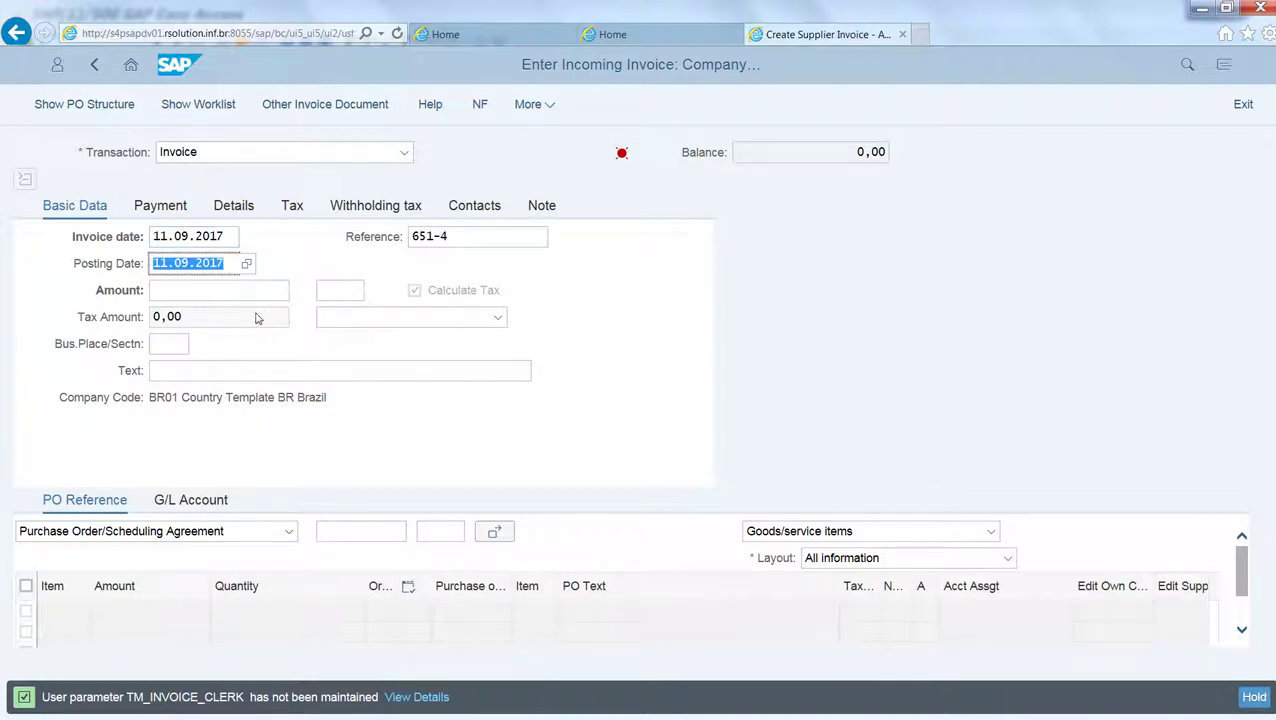
# Assign the received purchase order to the invoice so that its Material Geral item is proposed
pyautogui.click(215, 288)
pyautogui.click(350, 531)
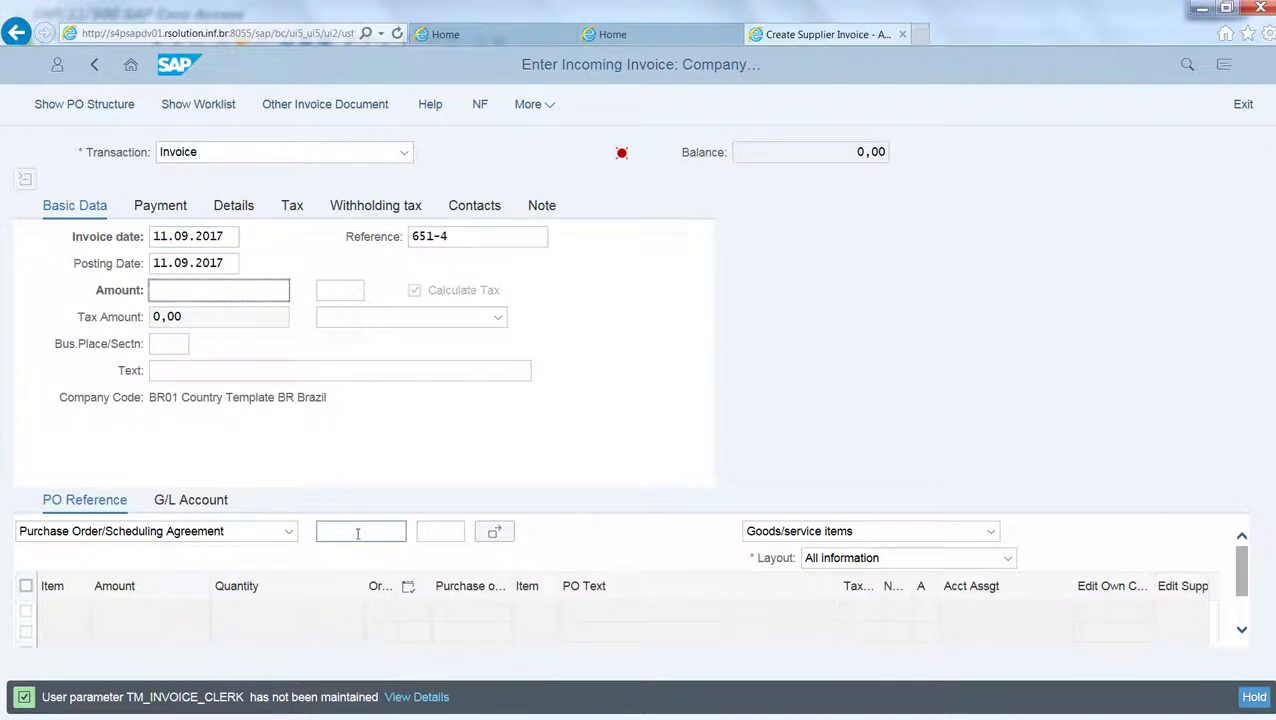
pyautogui.hotkey('ctrl', 'v')
pyautogui.press('BackSpace')
pyautogui.press('BackSpace')
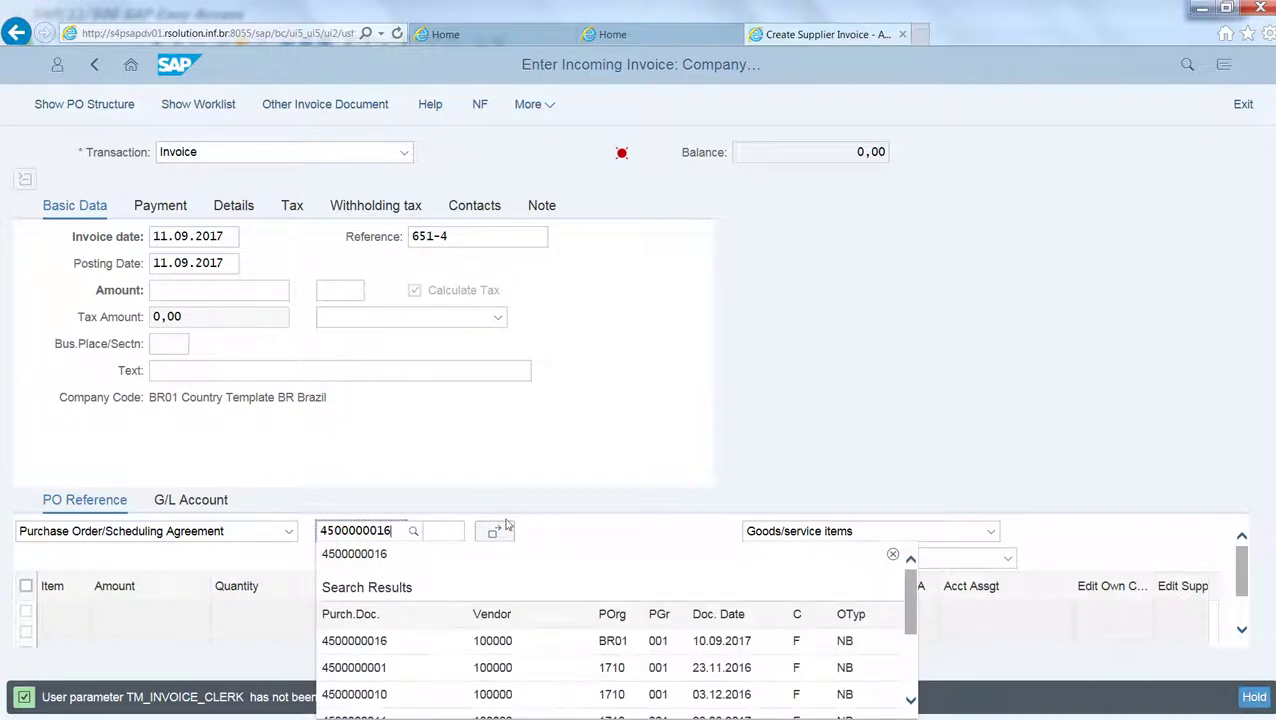
pyautogui.click(380, 647)
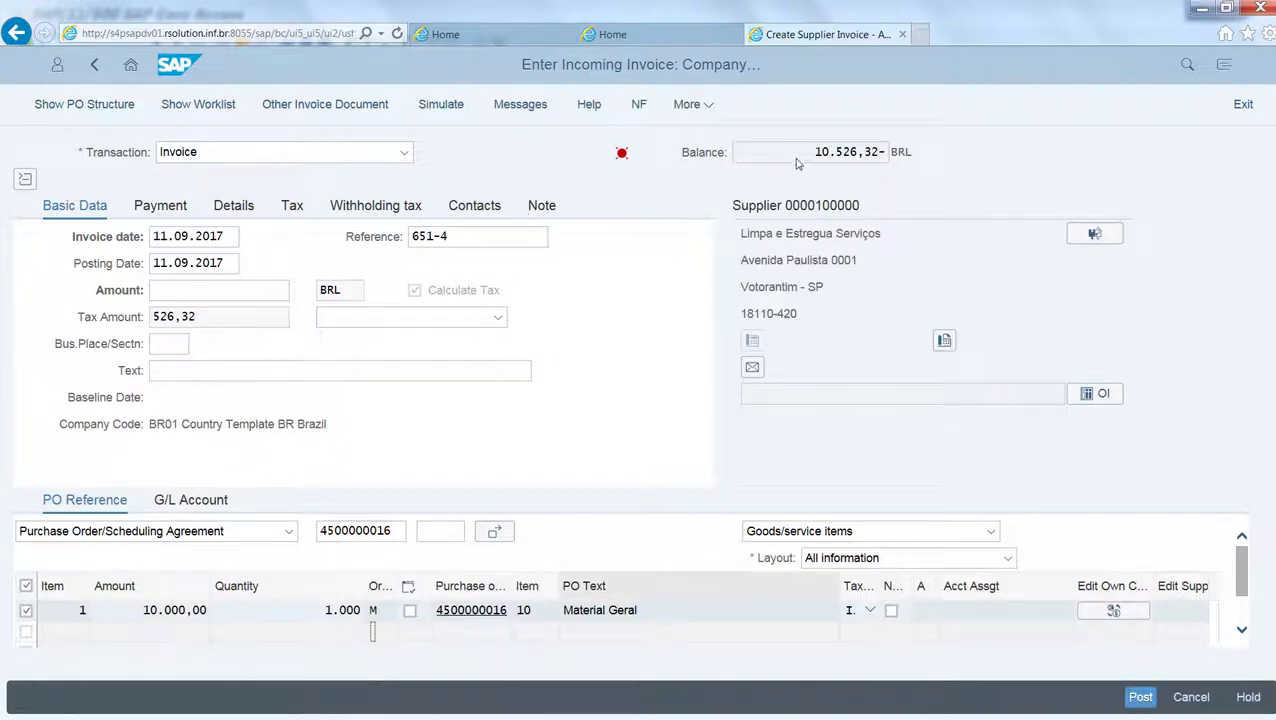
# Set the payment baseline date to 11.09.2017 and the invoice amount to 10.526,32 BRL
pyautogui.click(160, 205)
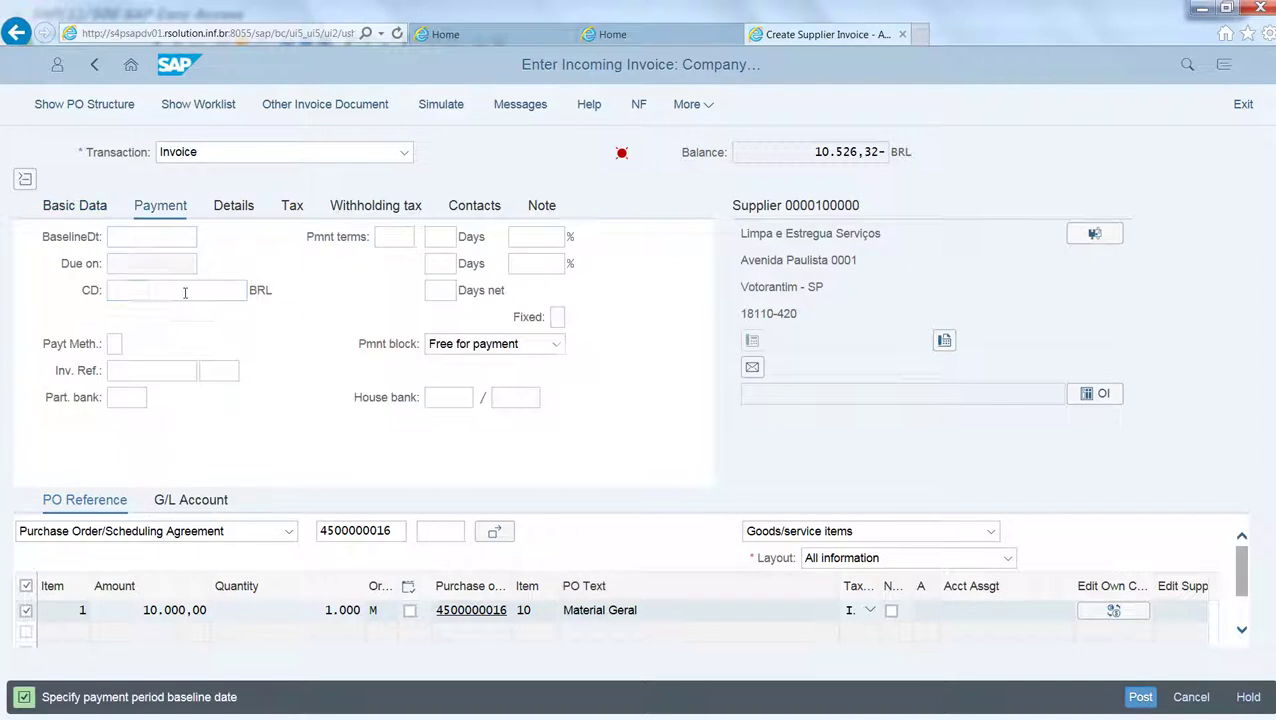
pyautogui.write('11.09.2017')
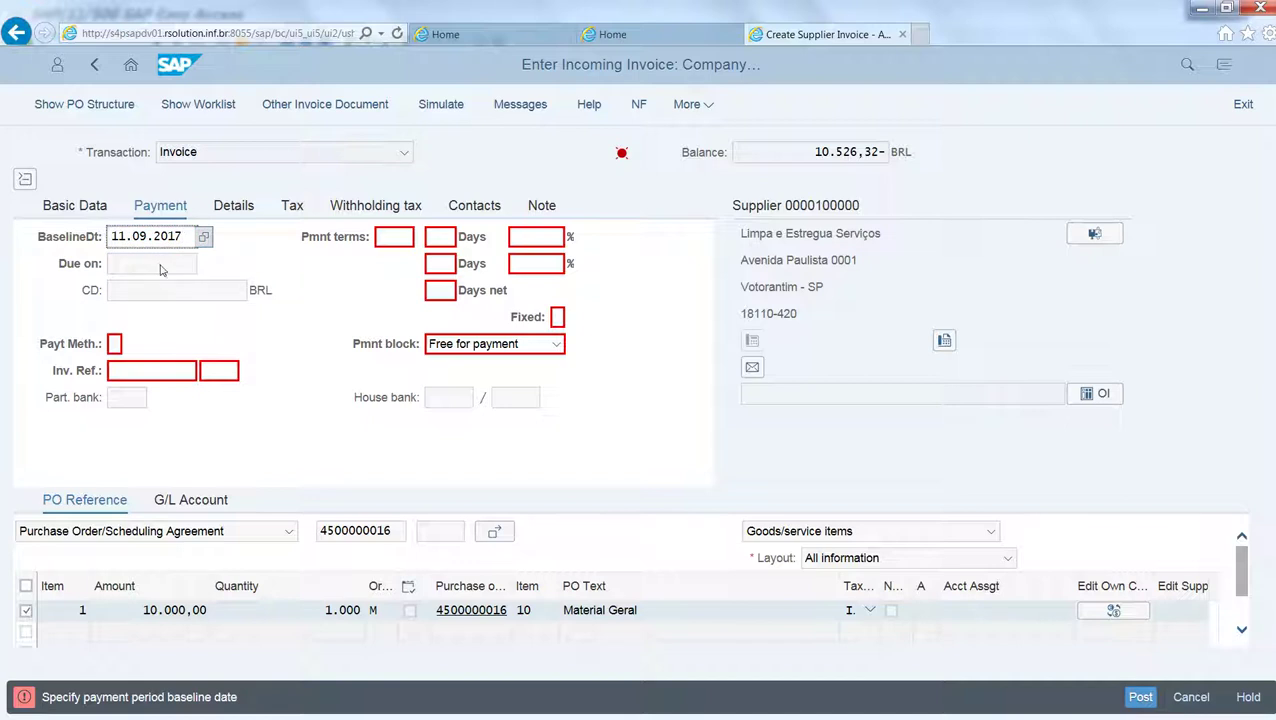
pyautogui.click(97, 212)
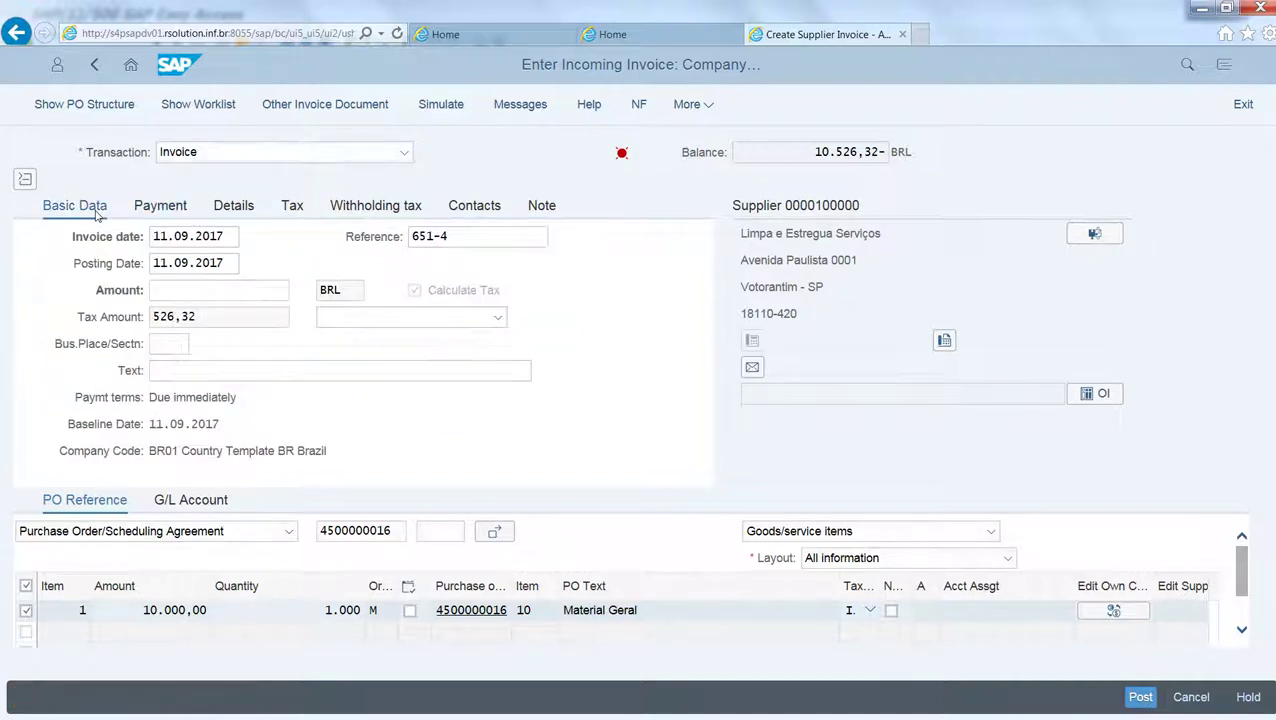
pyautogui.click(206, 288)
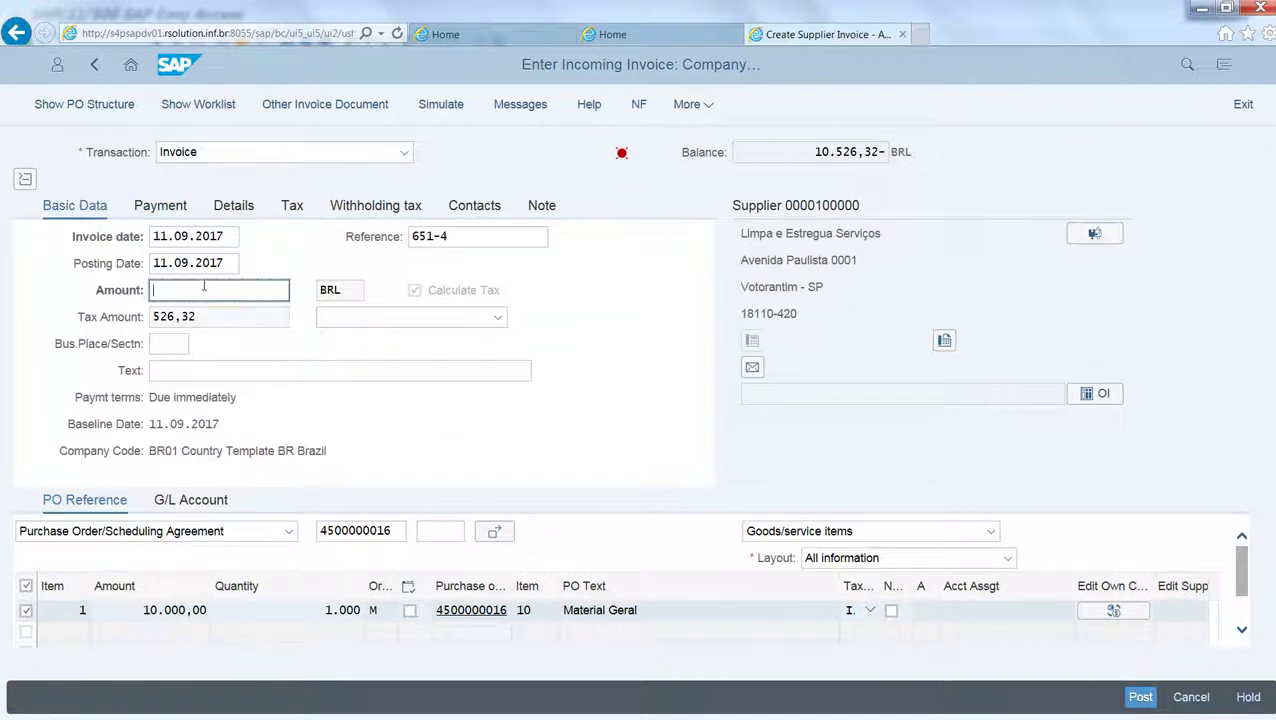
pyautogui.write('10526,32')
pyautogui.press('Return')
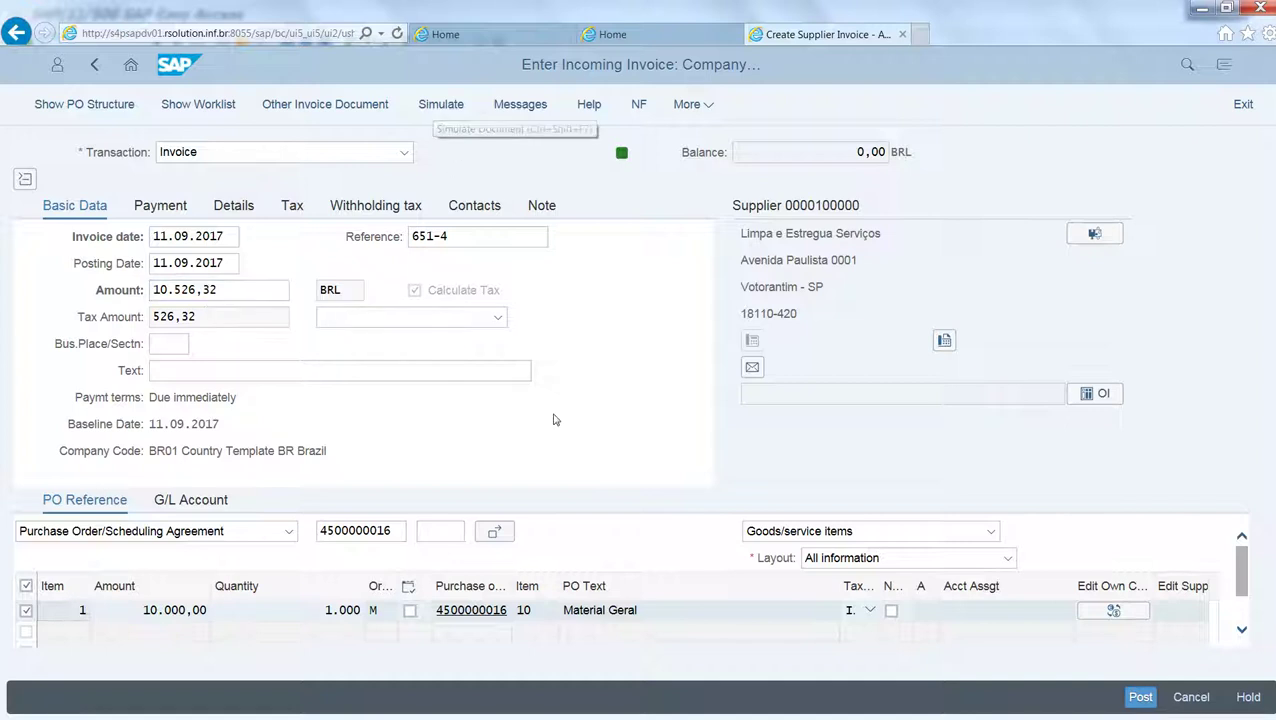
# Simulate the invoice posting and examine its vendor, GR/IR clearing and input tax lines
pyautogui.click(434, 112)
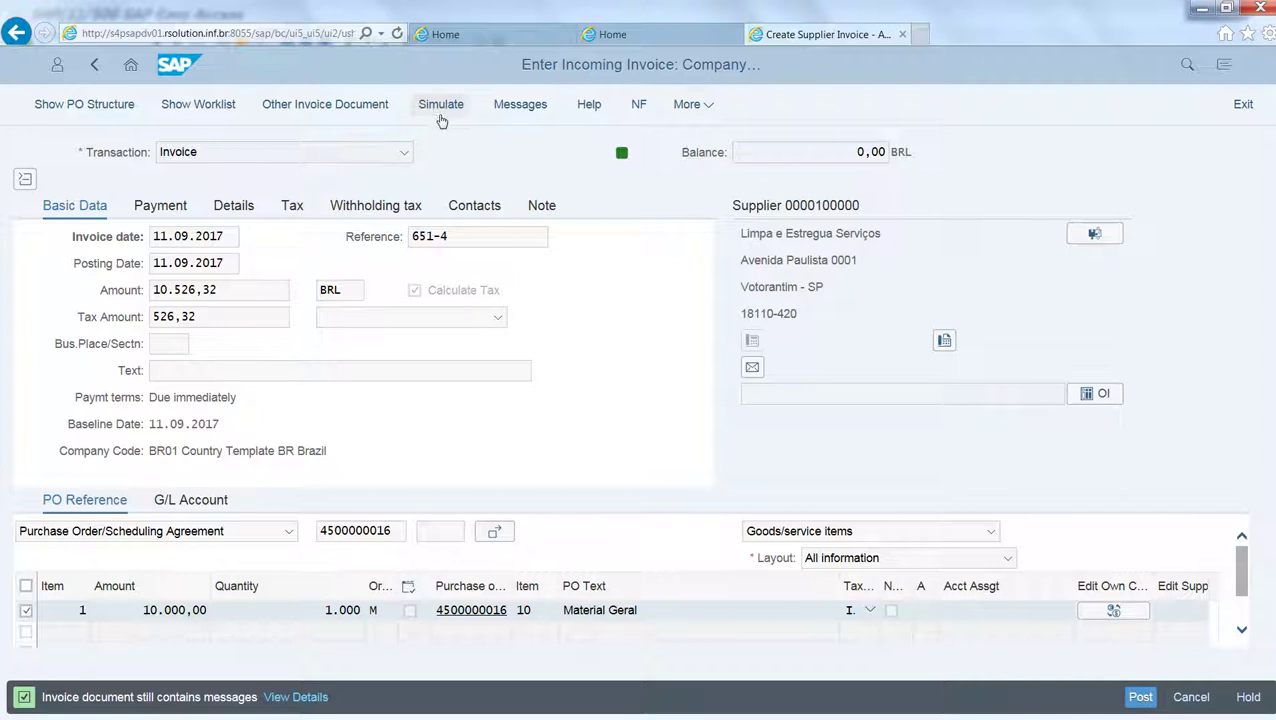
pyautogui.click(438, 110)
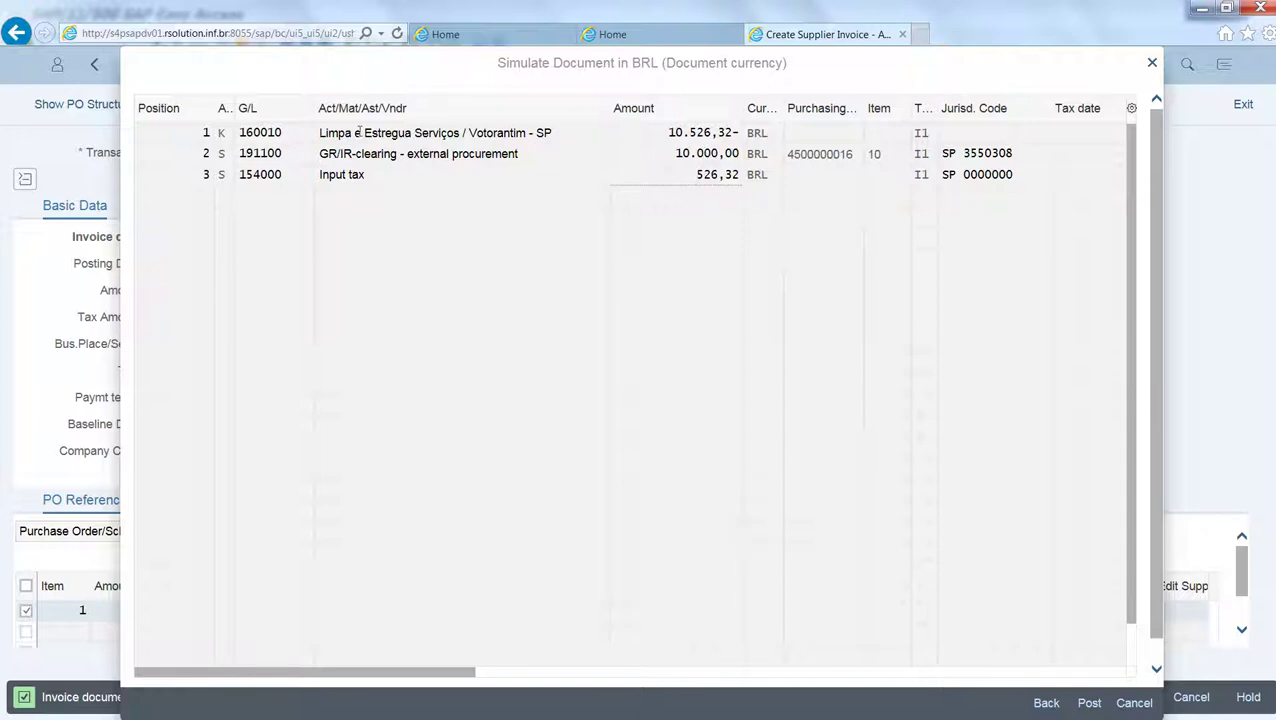
pyautogui.moveTo(349, 133); pyautogui.dragTo(709, 131)
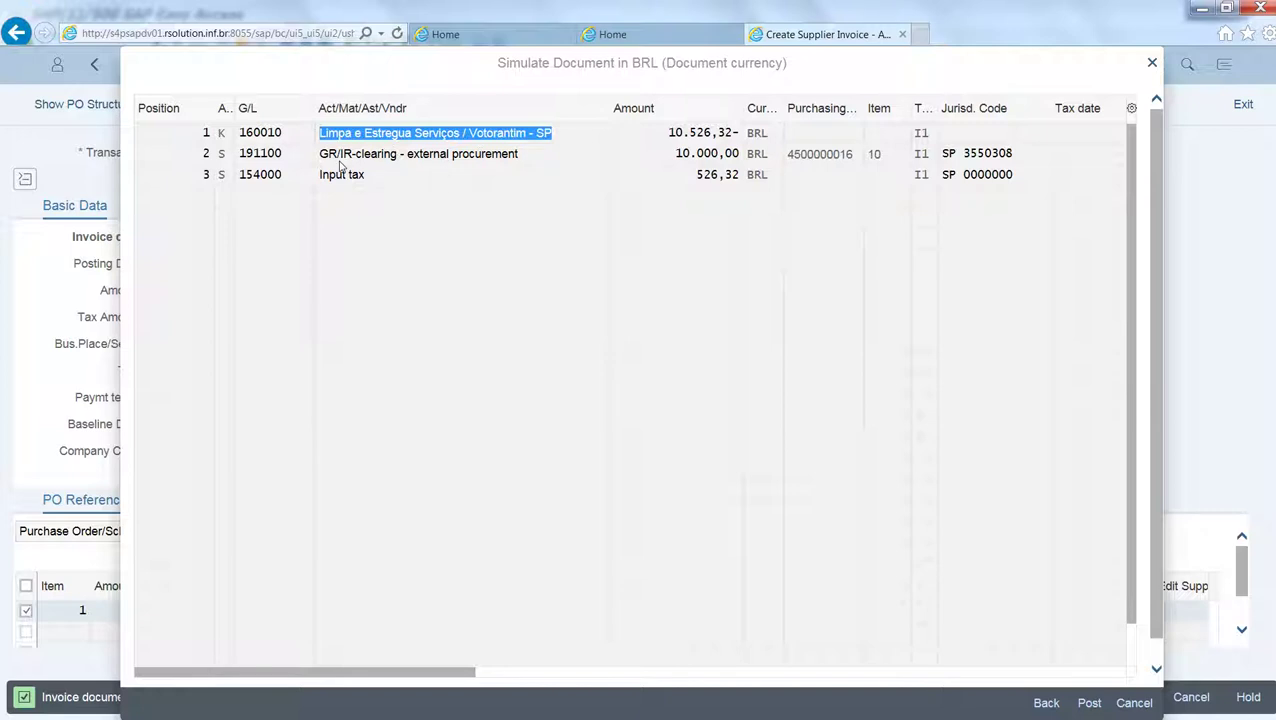
pyautogui.click(703, 153)
pyautogui.doubleClick(706, 154)
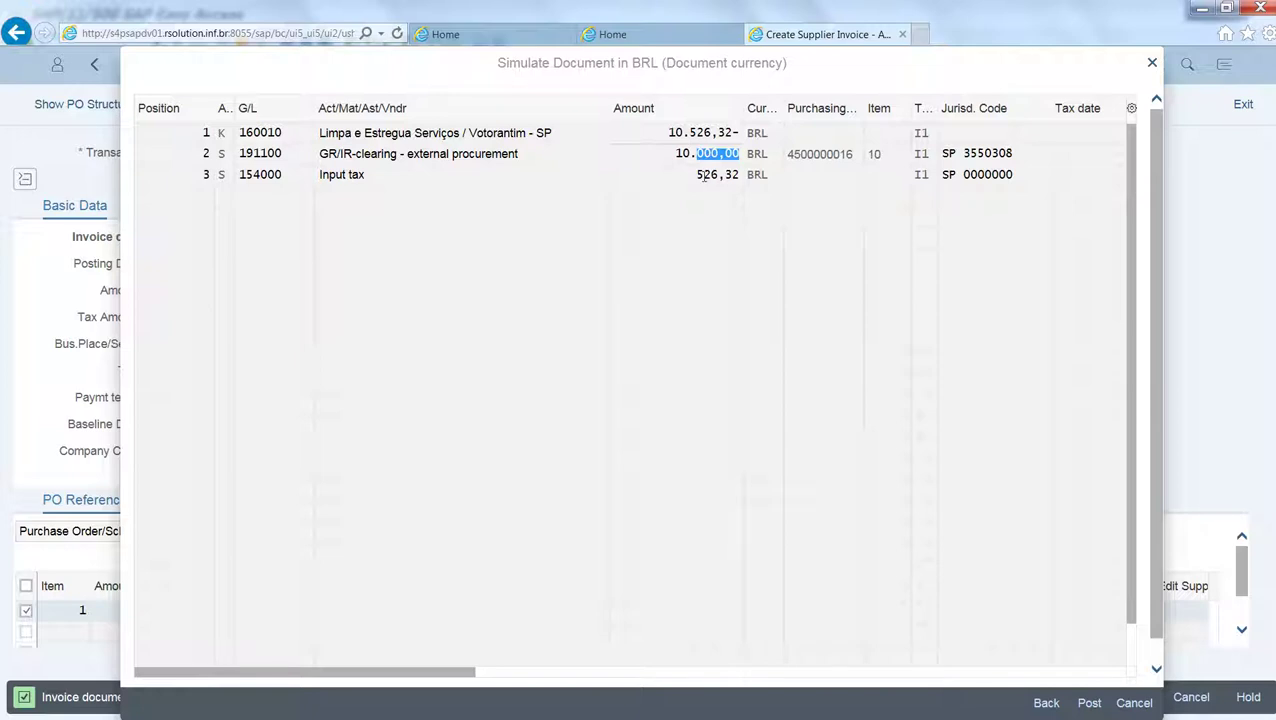
pyautogui.click(717, 176)
pyautogui.doubleClick(720, 178)
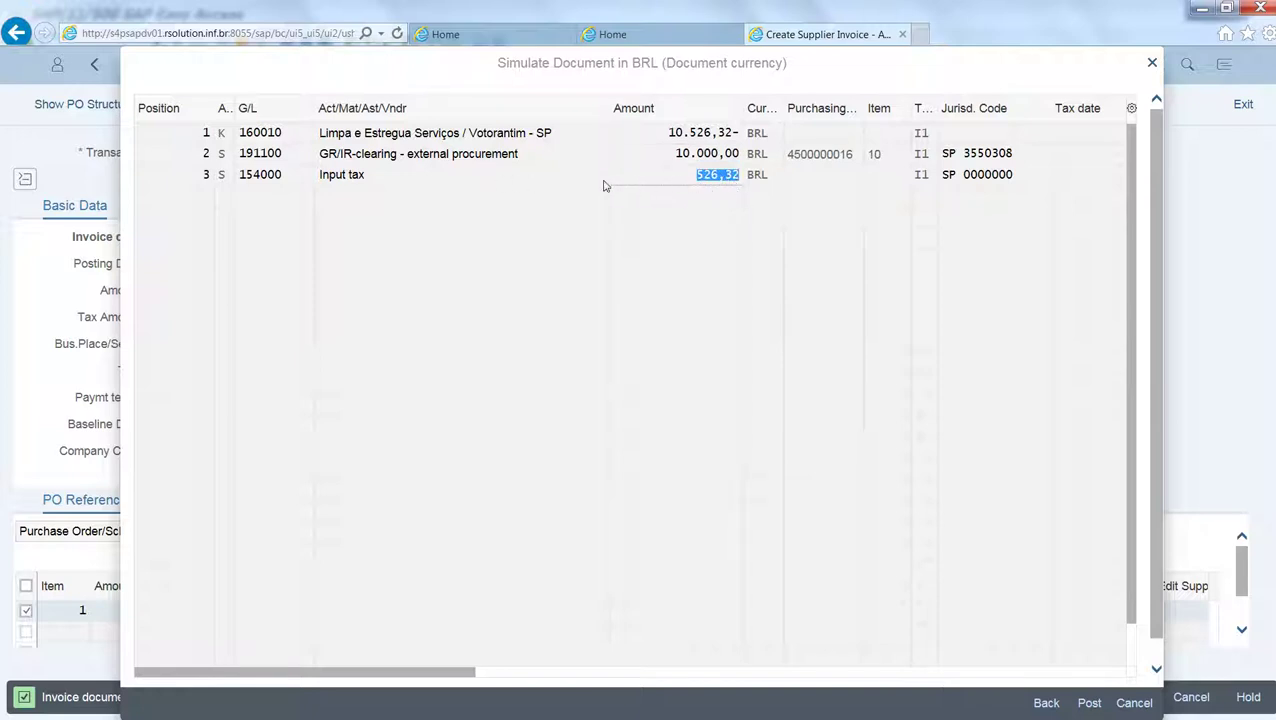
pyautogui.click(383, 176)
pyautogui.moveTo(718, 175); pyautogui.dragTo(402, 176)
# Post the supplier invoice from the simulation and return to the launchpad home page
pyautogui.click(1089, 703)
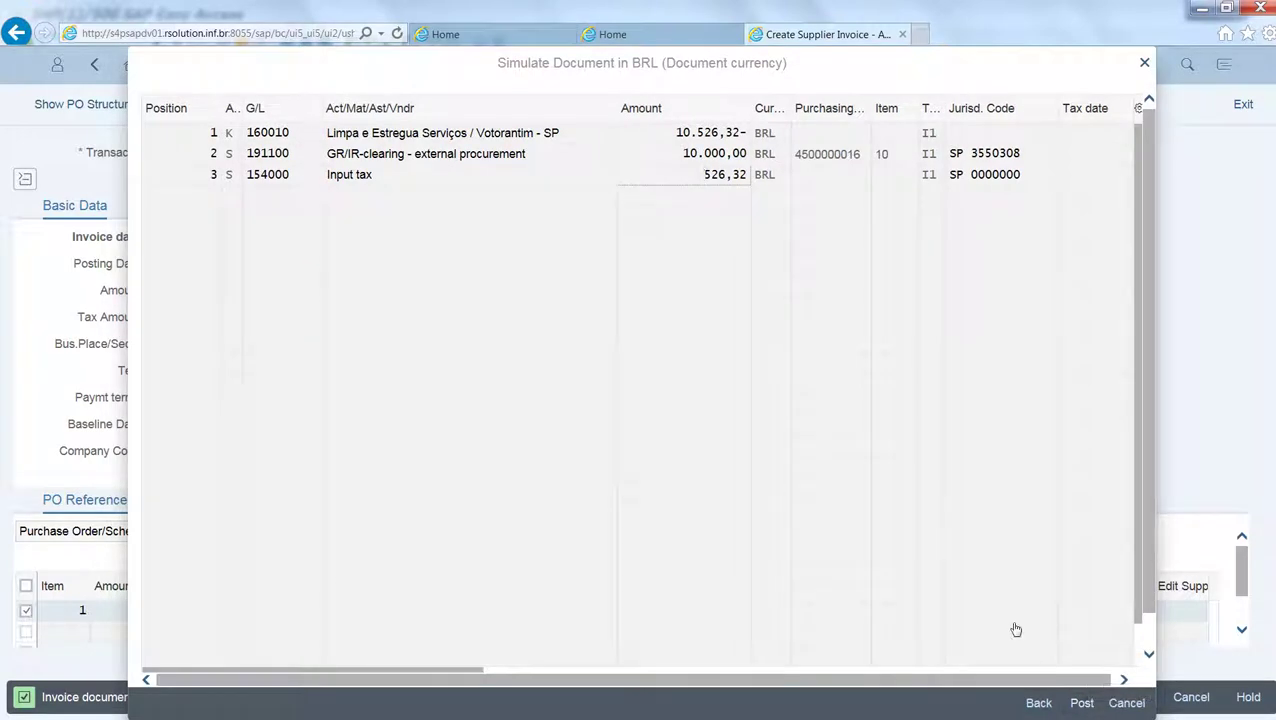
pyautogui.click(1080, 702)
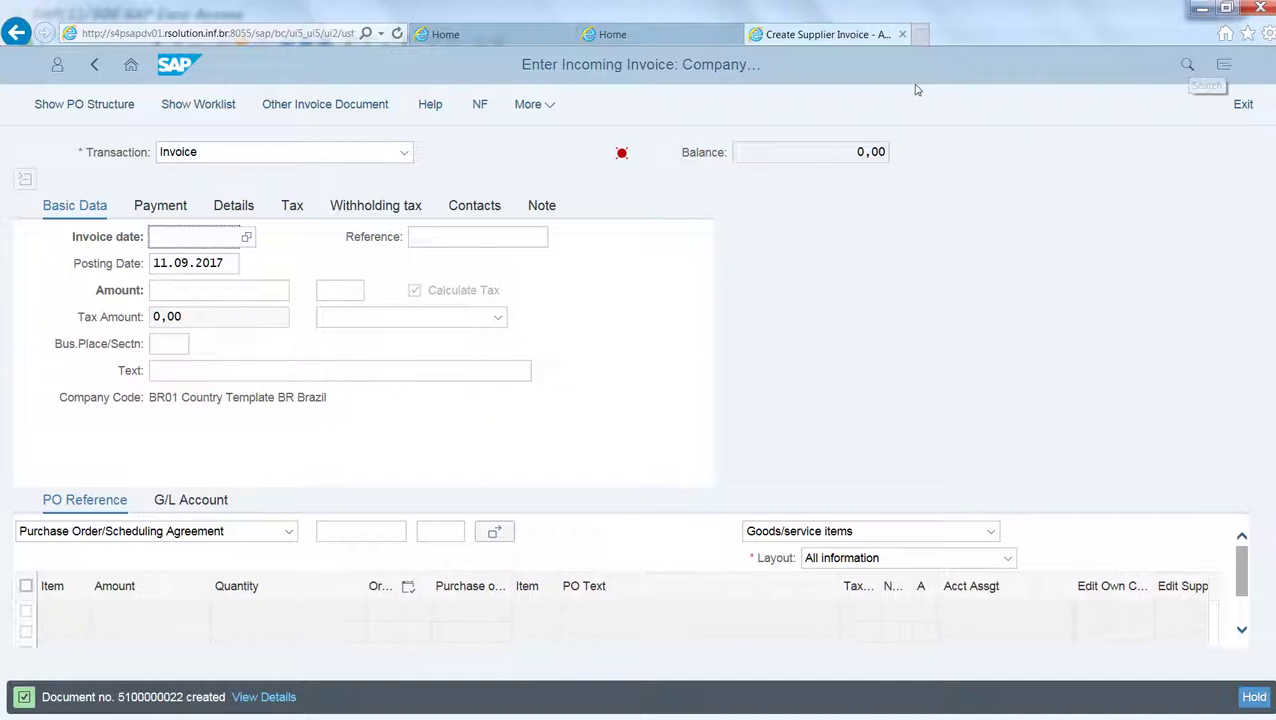
pyautogui.click(131, 66)
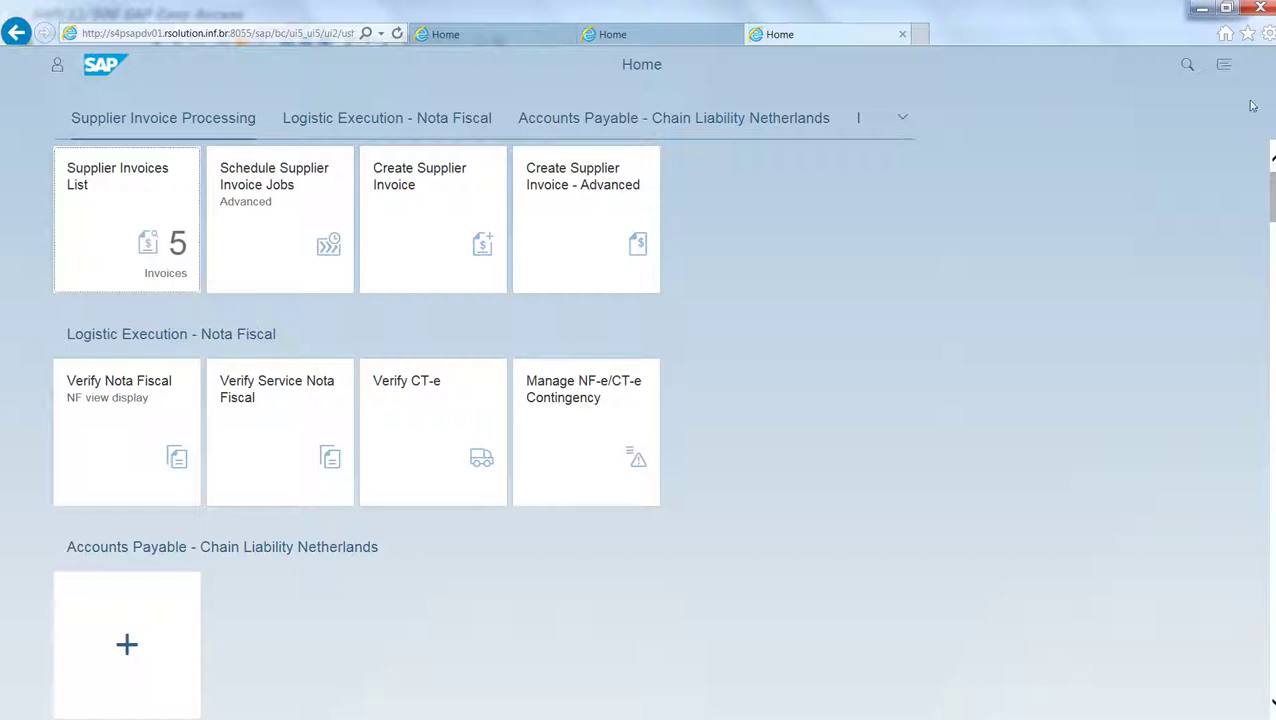
# Open the purchase order transaction with "me21n" and display the existing purchase order that was just invoiced
pyautogui.click(1185, 67)
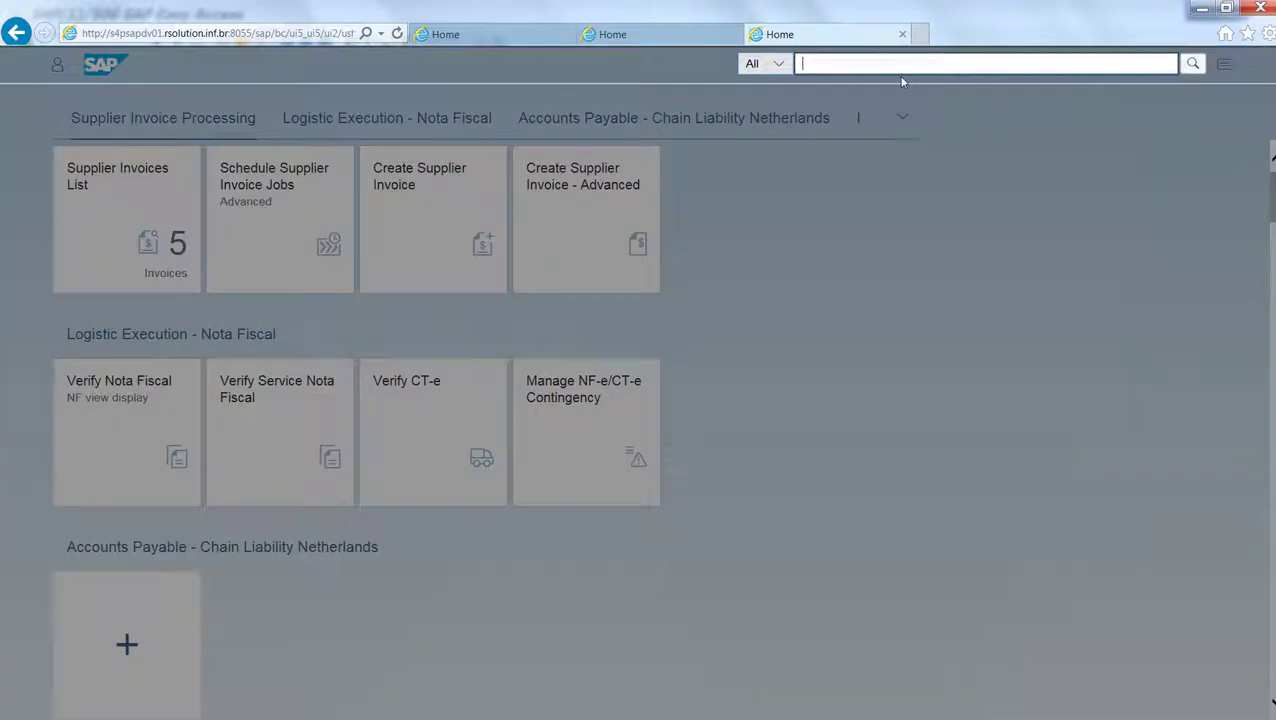
pyautogui.write('me21n')
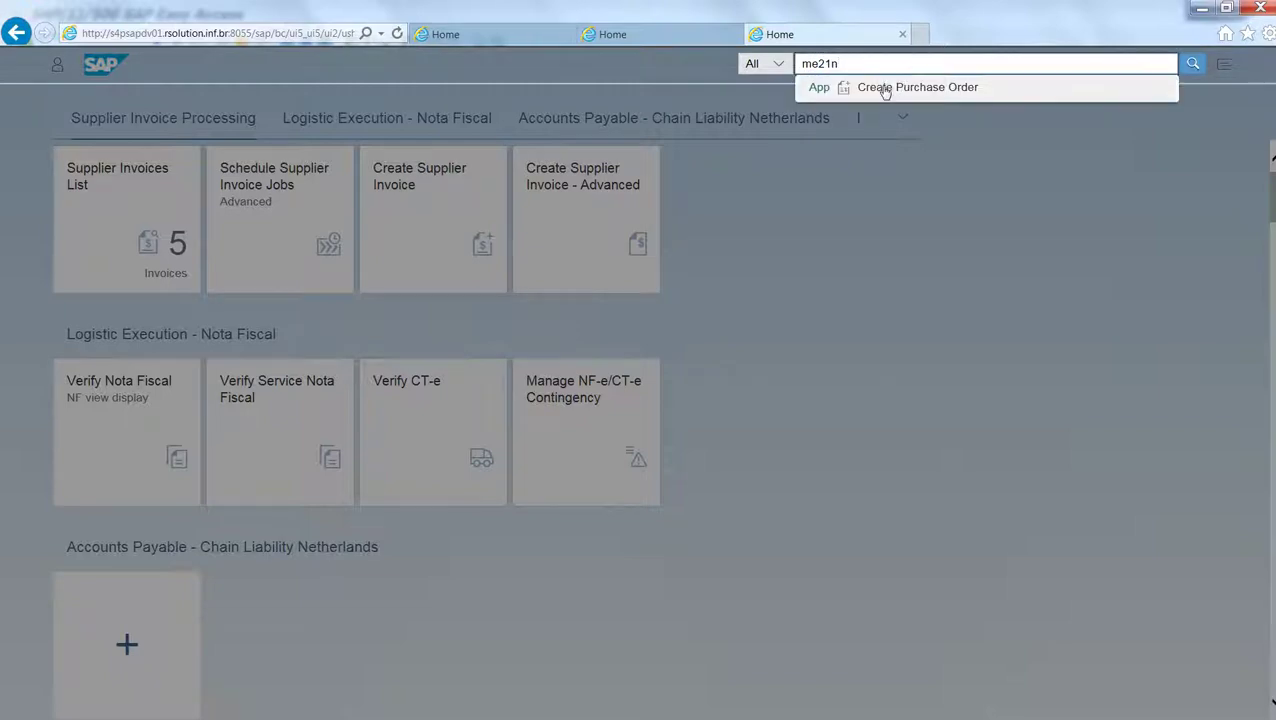
pyautogui.click(885, 89)
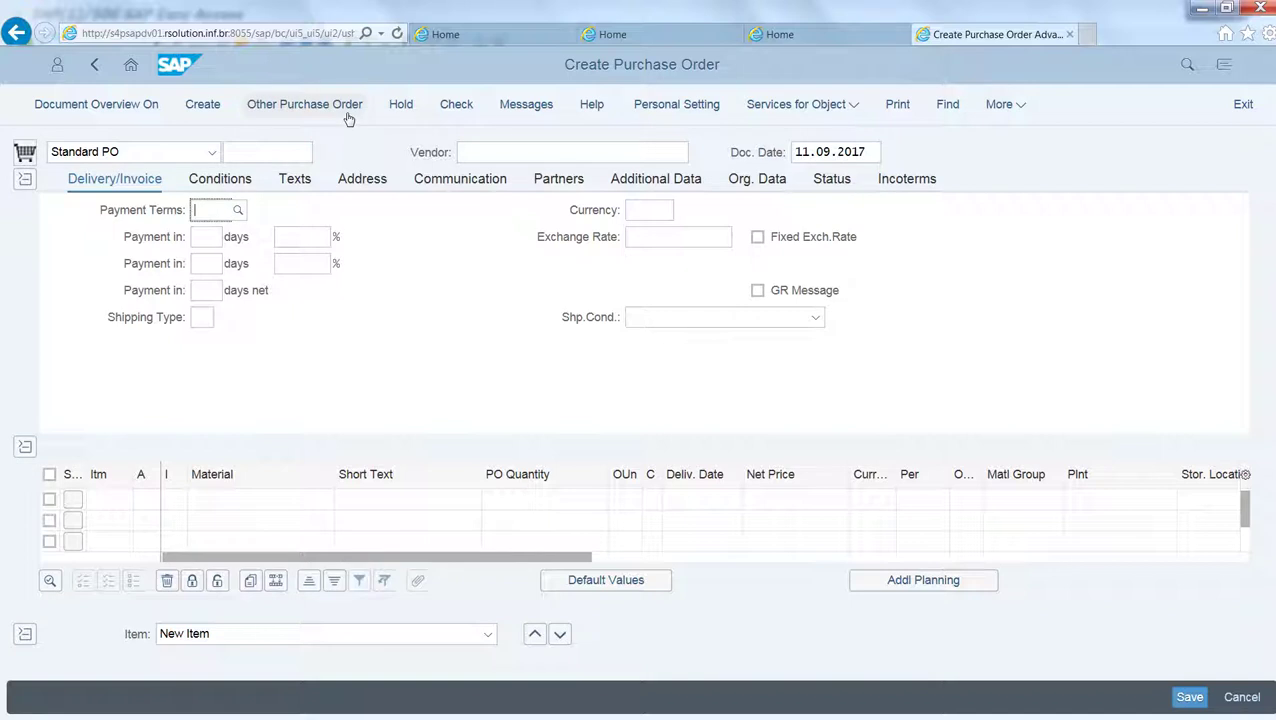
pyautogui.click(348, 117)
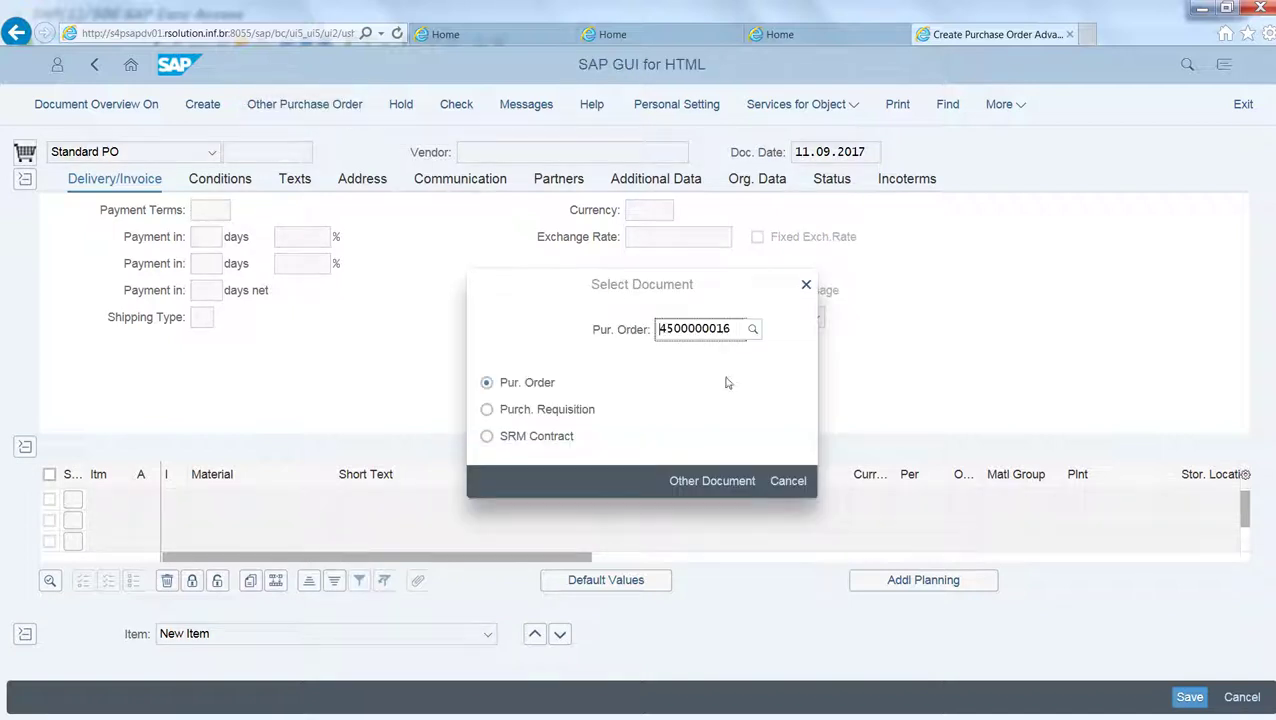
pyautogui.click(683, 482)
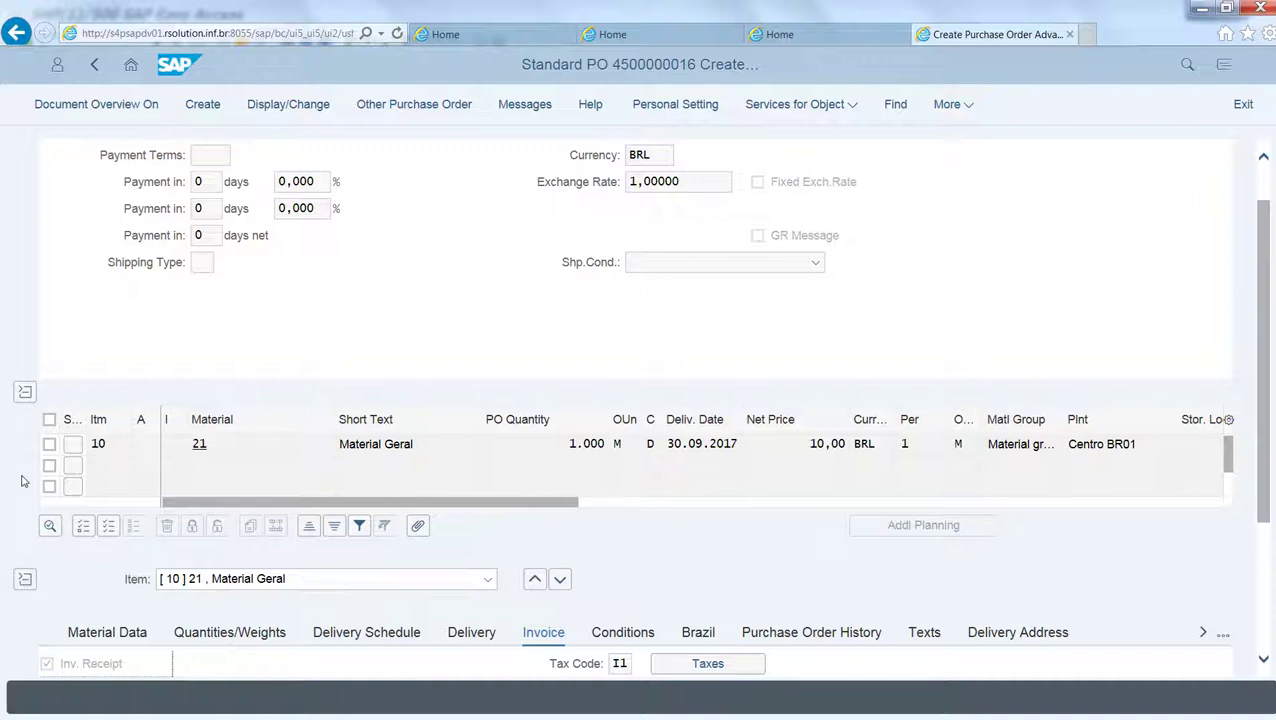
# Collapse the item overview and examine the Purchase Order History of item 10, Material Geral
pyautogui.click(28, 398)
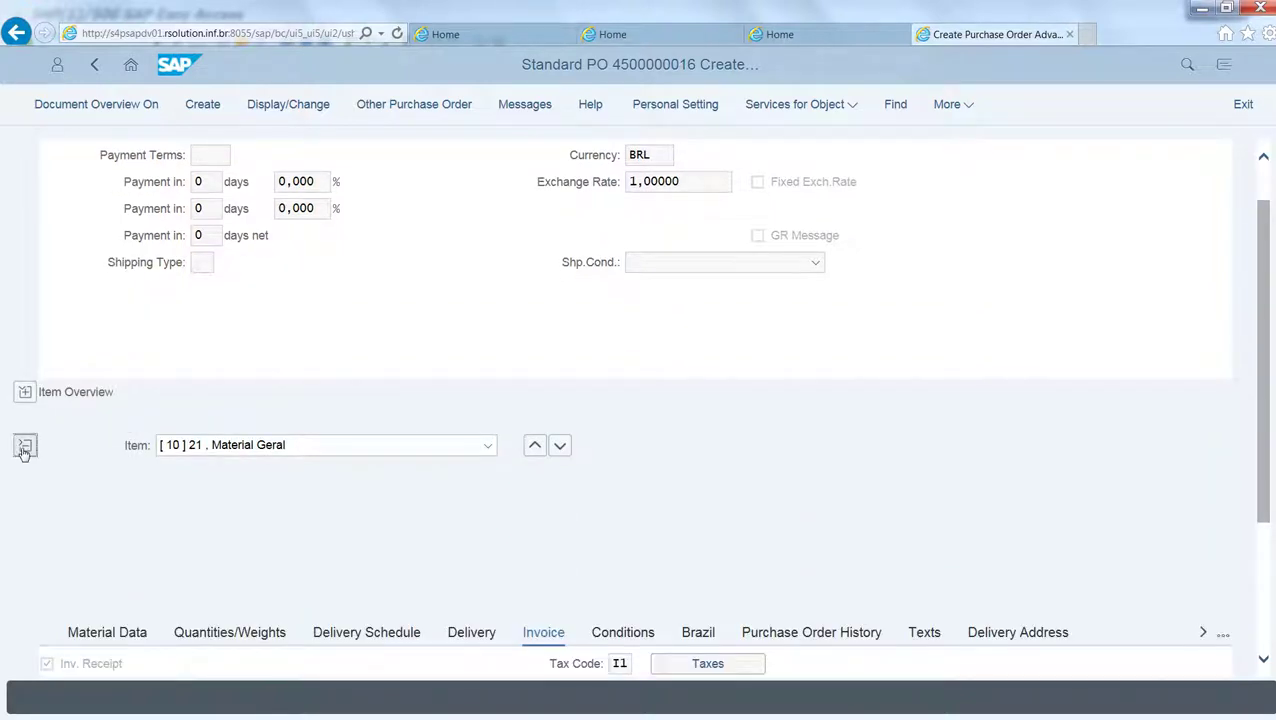
pyautogui.click(25, 447)
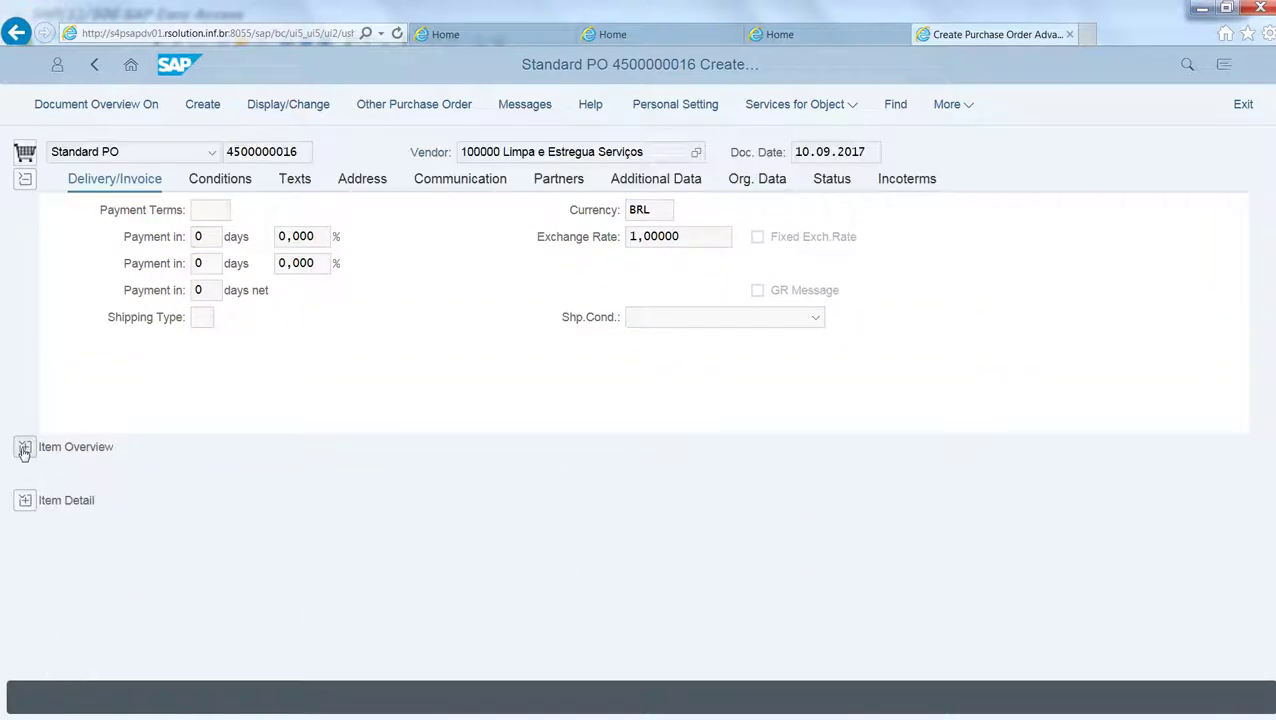
pyautogui.click(31, 505)
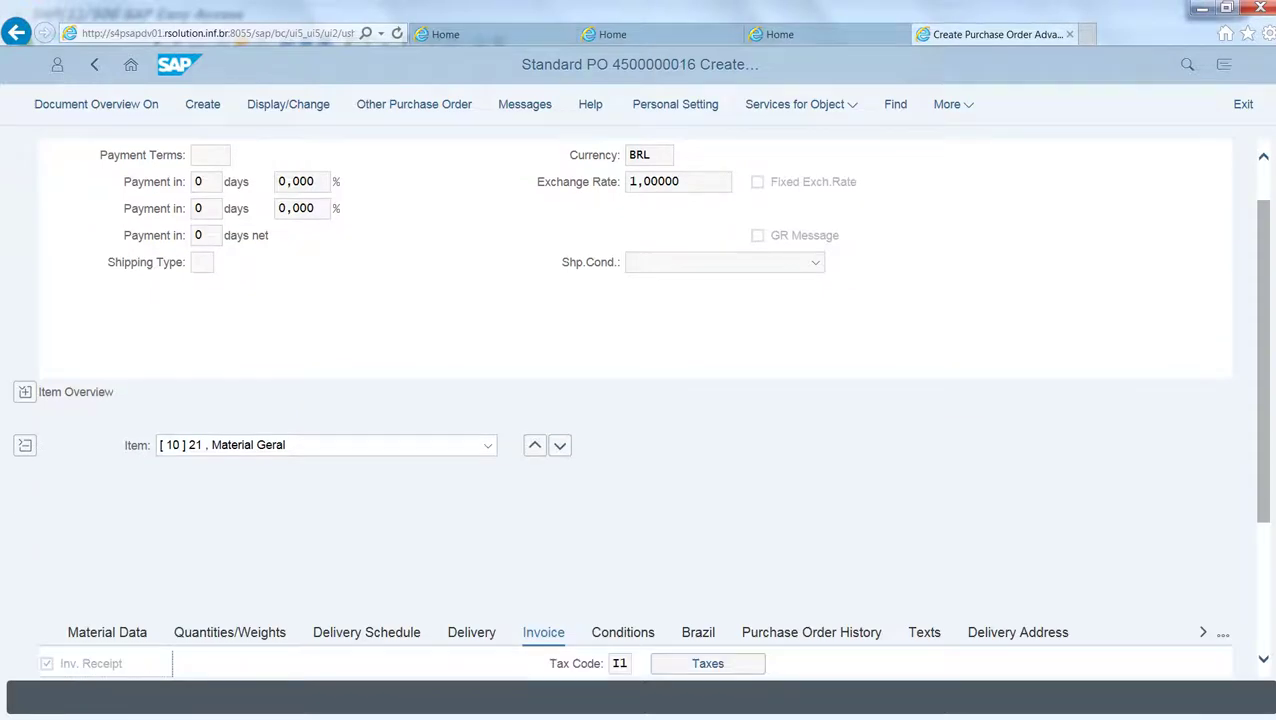
pyautogui.scroll(-3, 1271, 615)
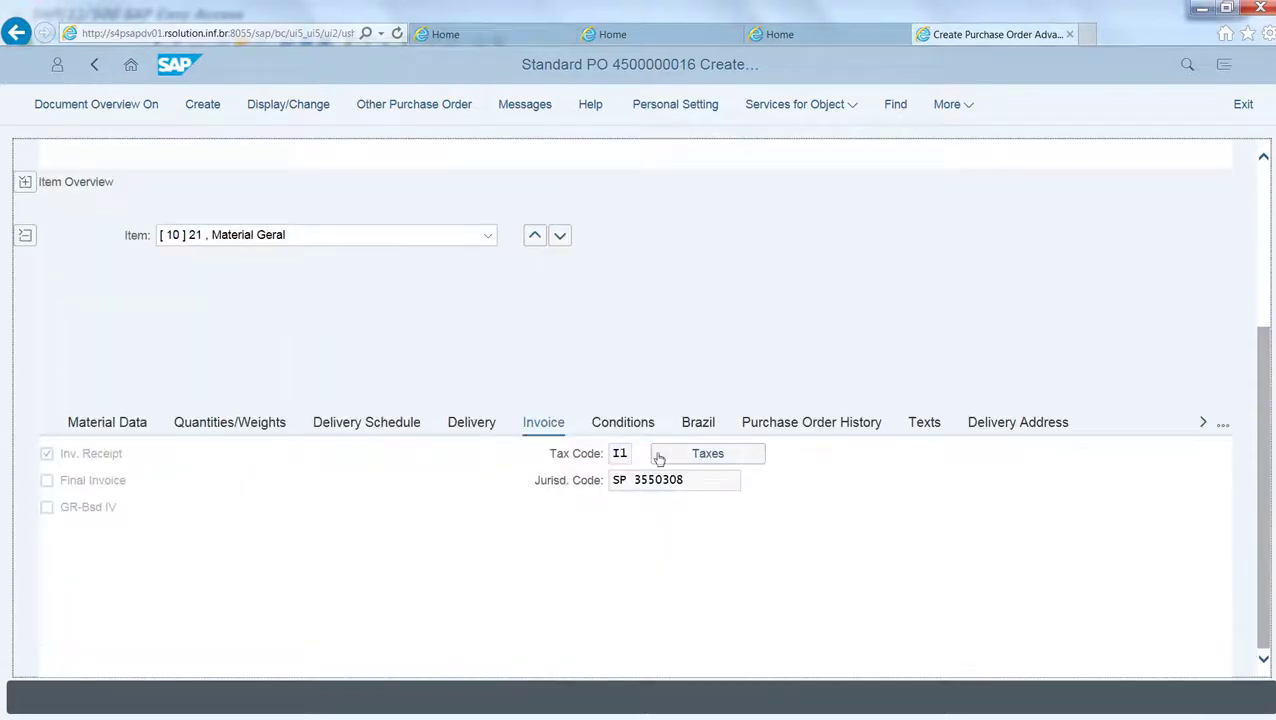
pyautogui.click(800, 433)
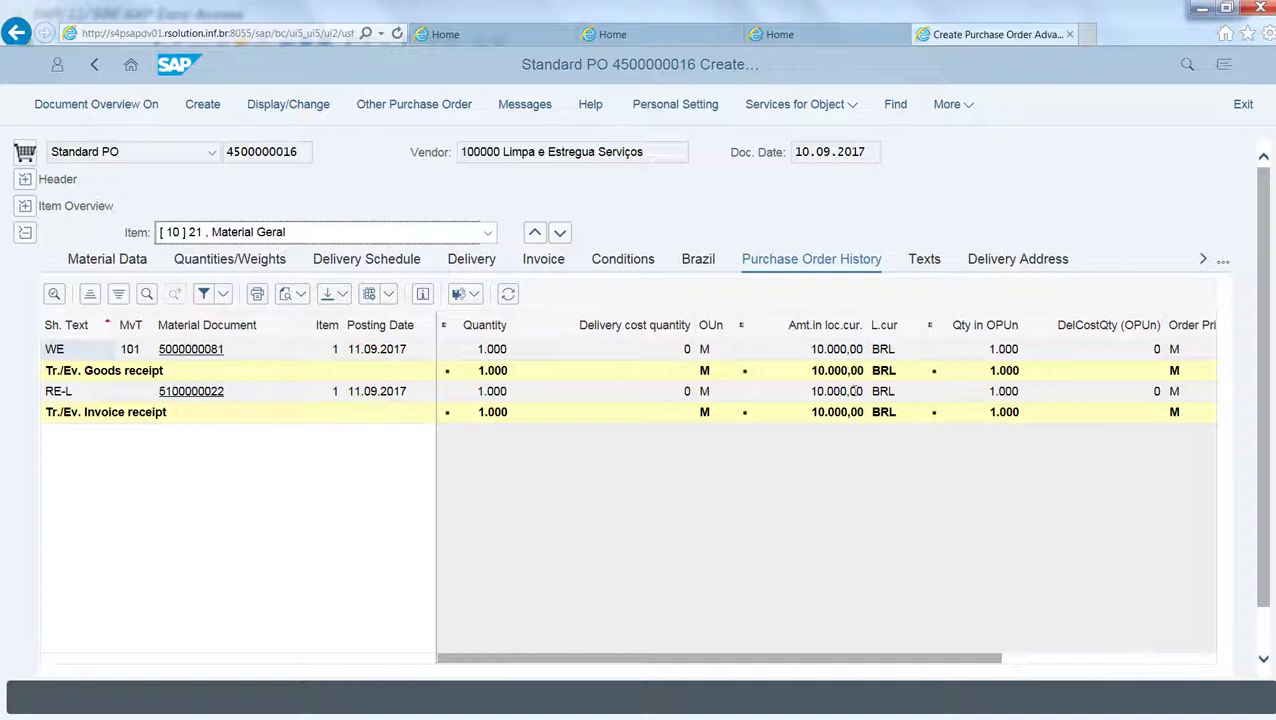
# Display the invoice document from the purchase order history and call up its follow-on documents
pyautogui.click(199, 397)
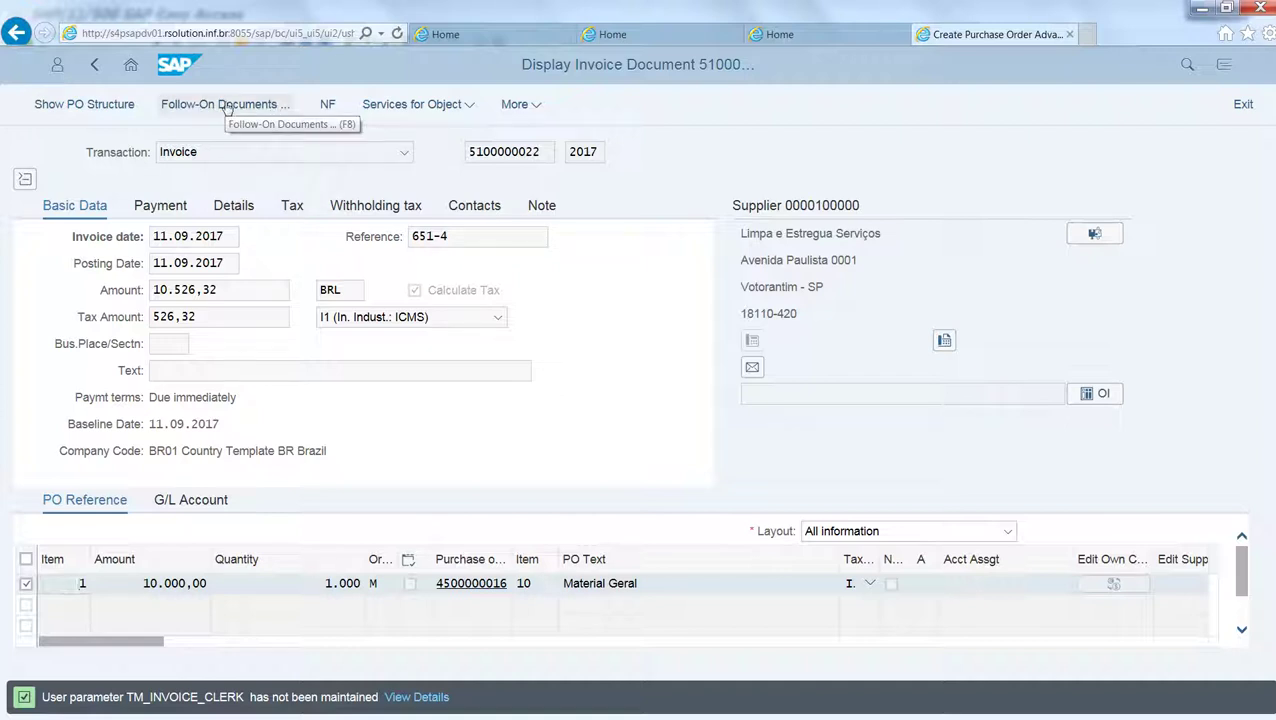
pyautogui.click(227, 106)
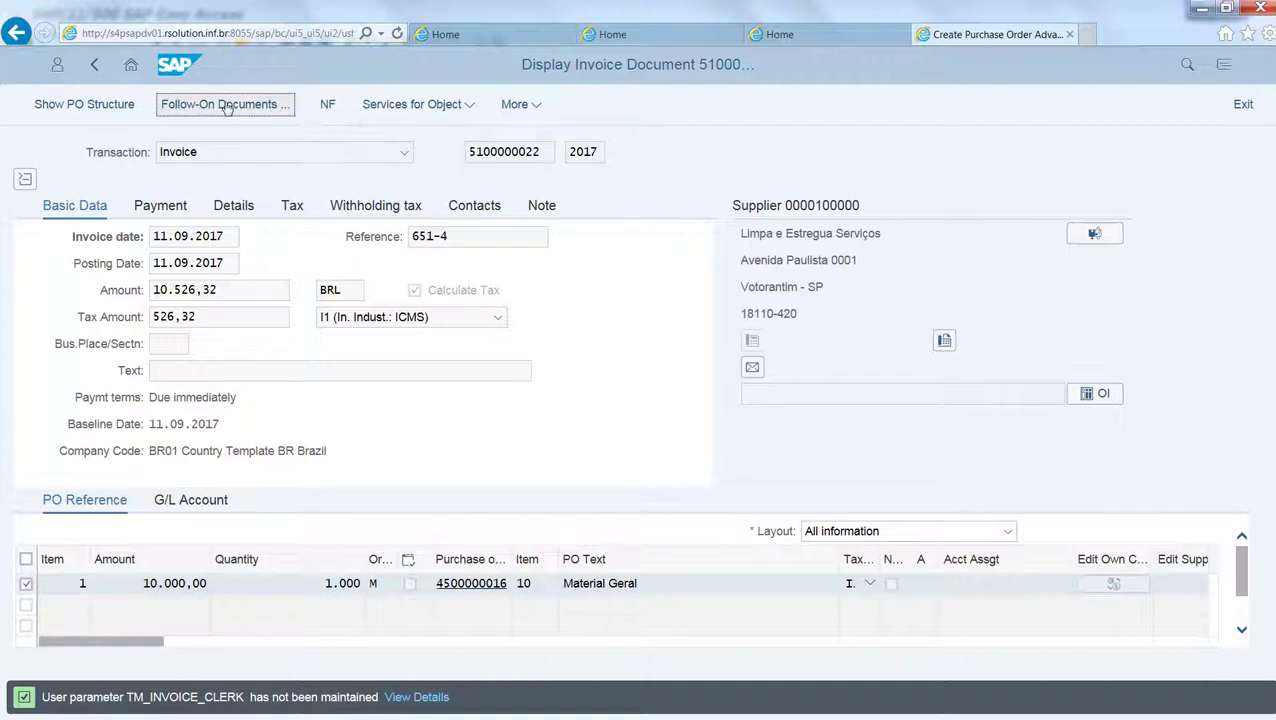